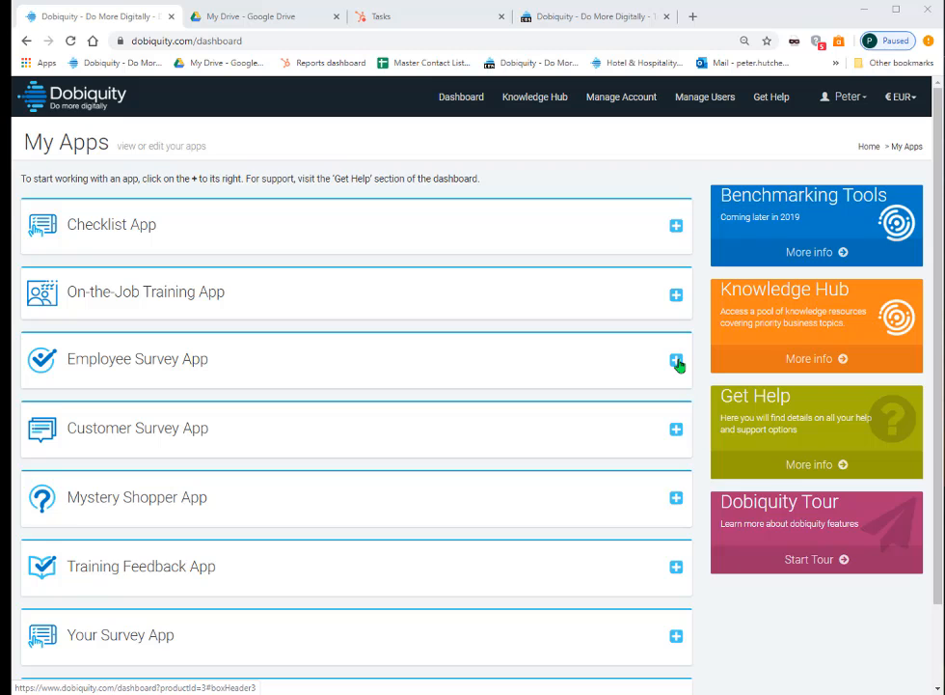
# Create a new survey in the Employee Survey App and continue past its introduction to the survey details
pyautogui.click(677, 362)
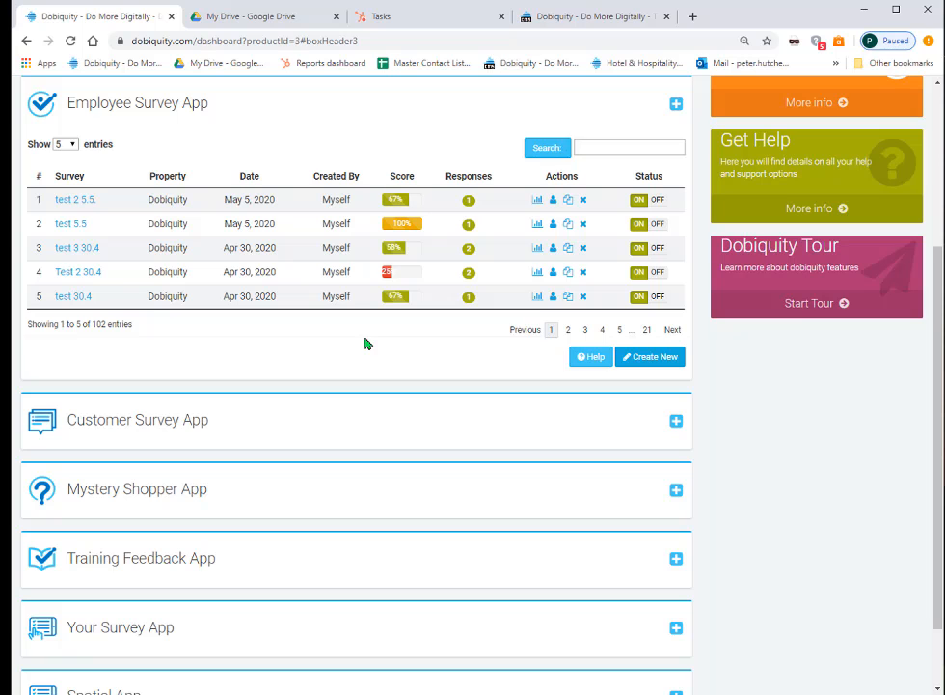
pyautogui.click(648, 359)
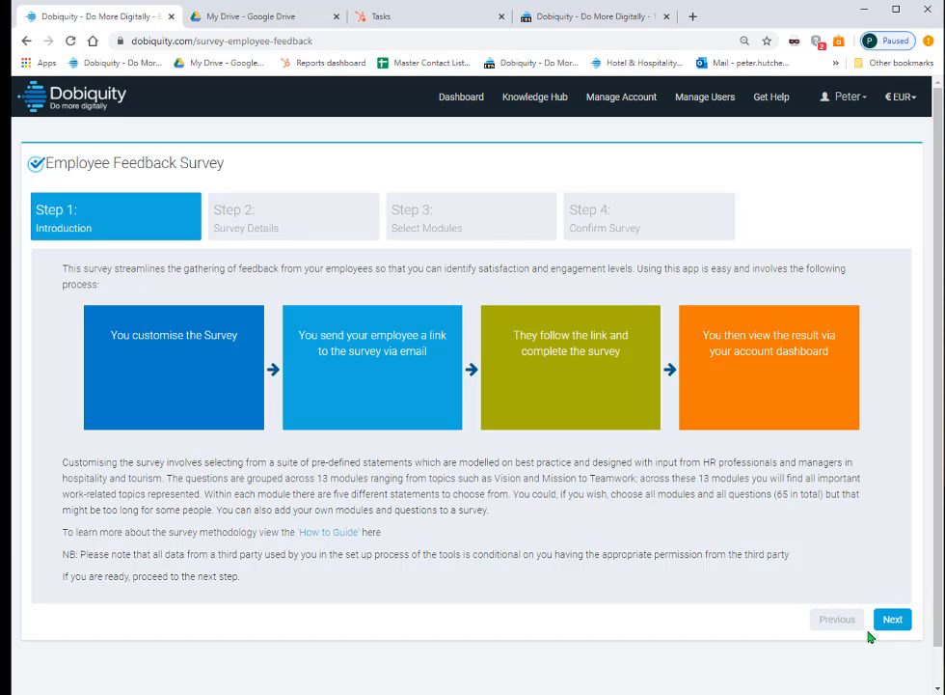
pyautogui.click(892, 619)
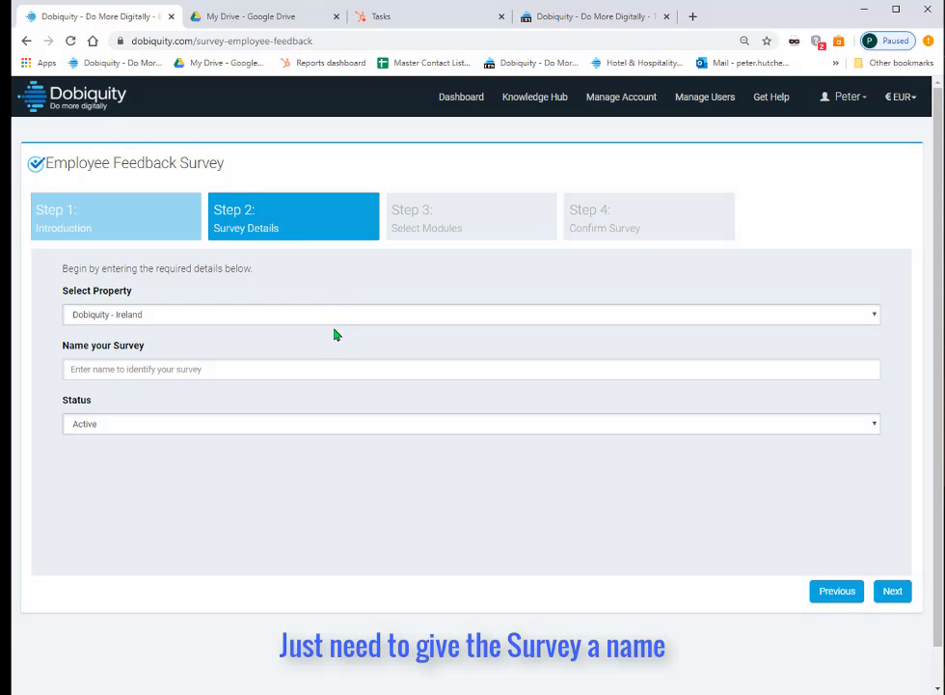
# Name the survey with the creator's first name followed by 6.5.20, and continue to the module selection
pyautogui.click(139, 375)
pyautogui.write('P')
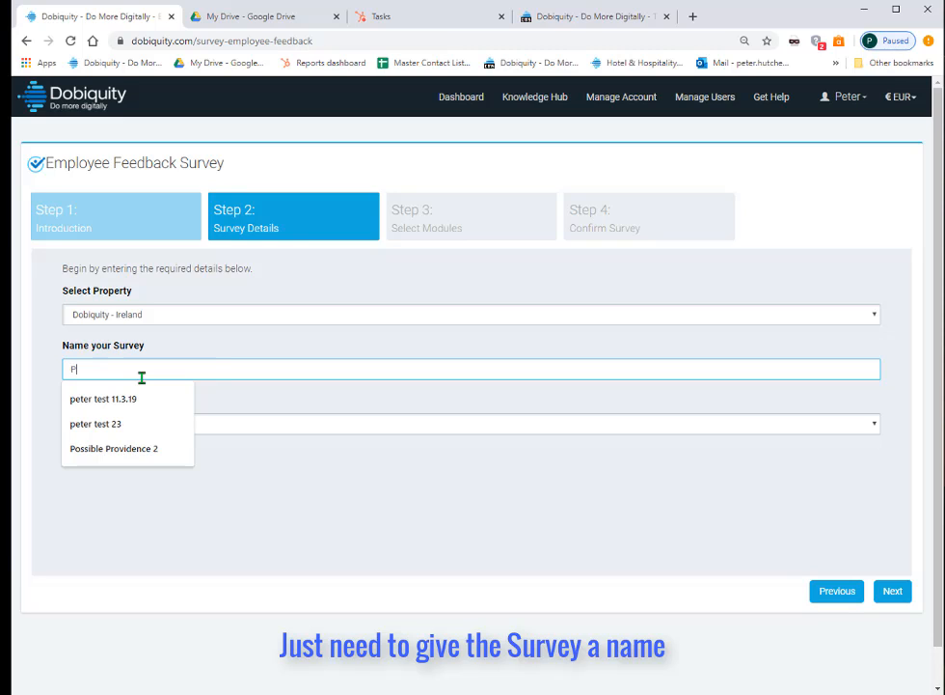
pyautogui.write('eter ')
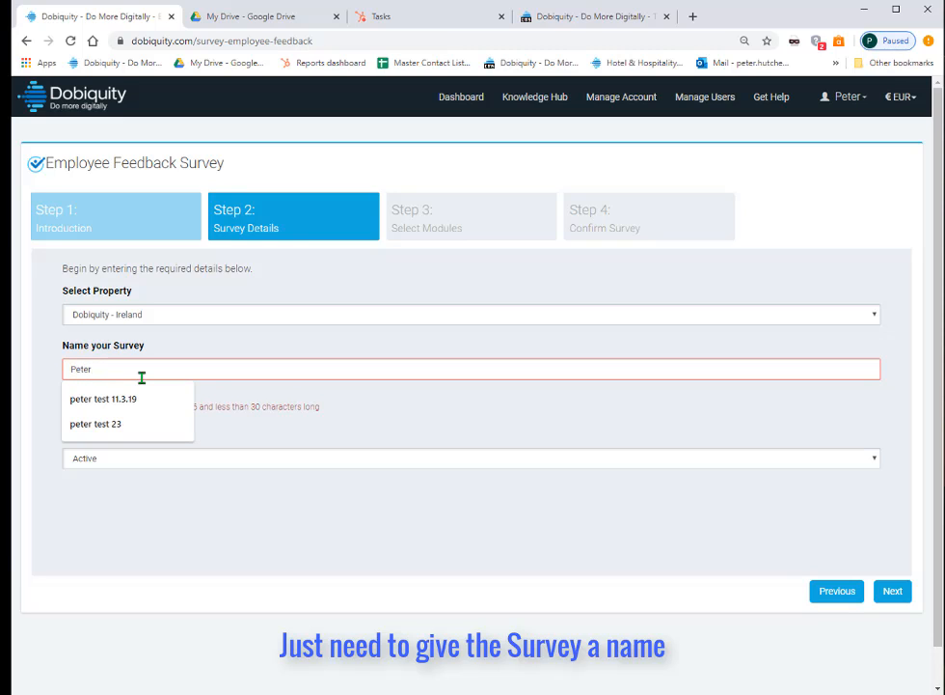
pyautogui.write('6.')
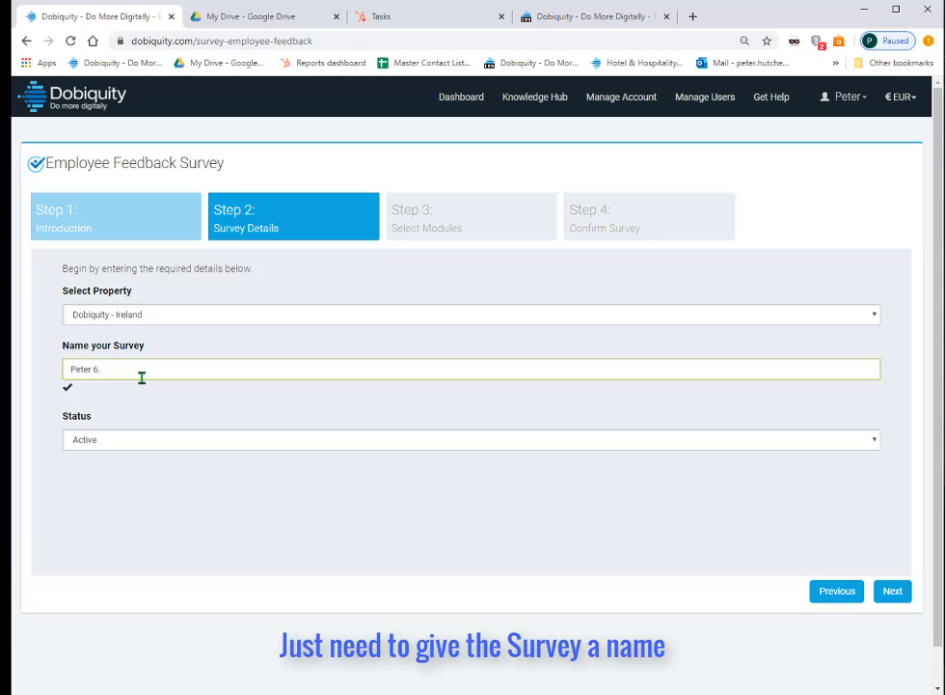
pyautogui.write('5.20')
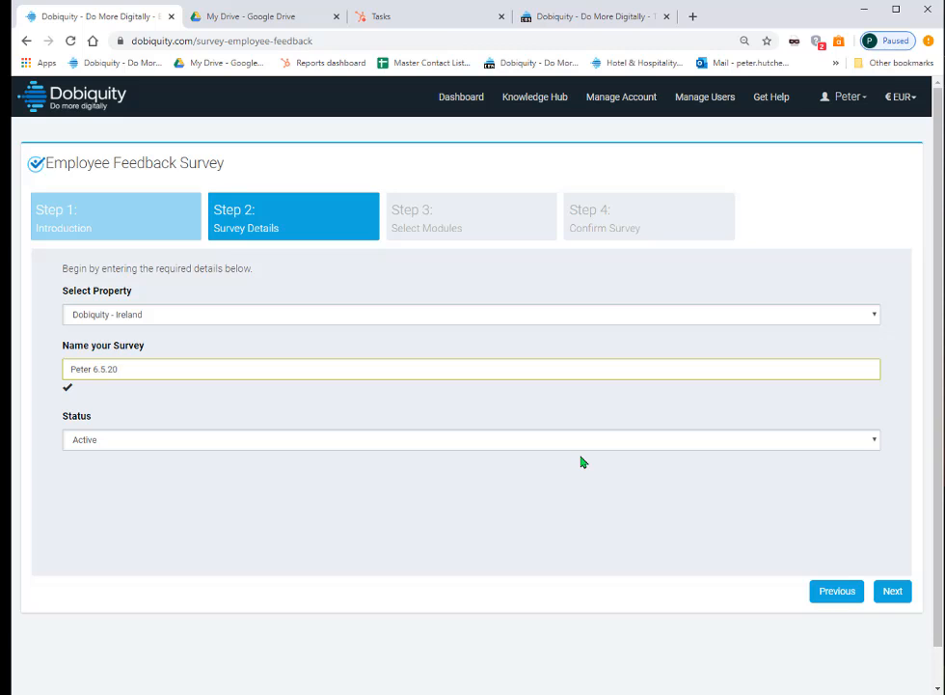
pyautogui.click(895, 591)
# Display the standard filters and review which ones are included and mandatory
pyautogui.scroll(-1, 432, 437)
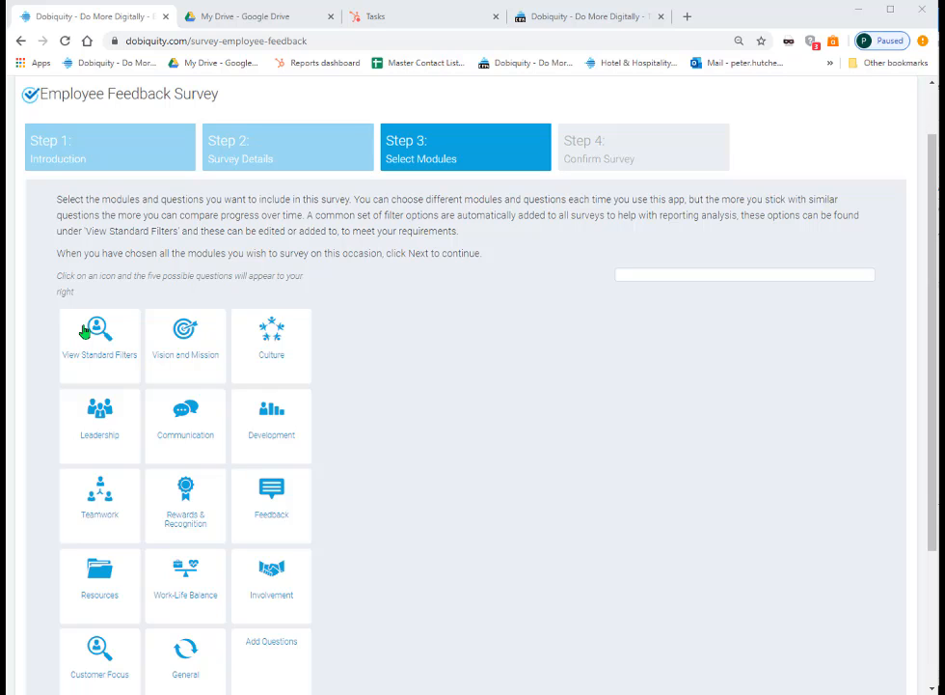
pyautogui.scroll(-1, 106, 295)
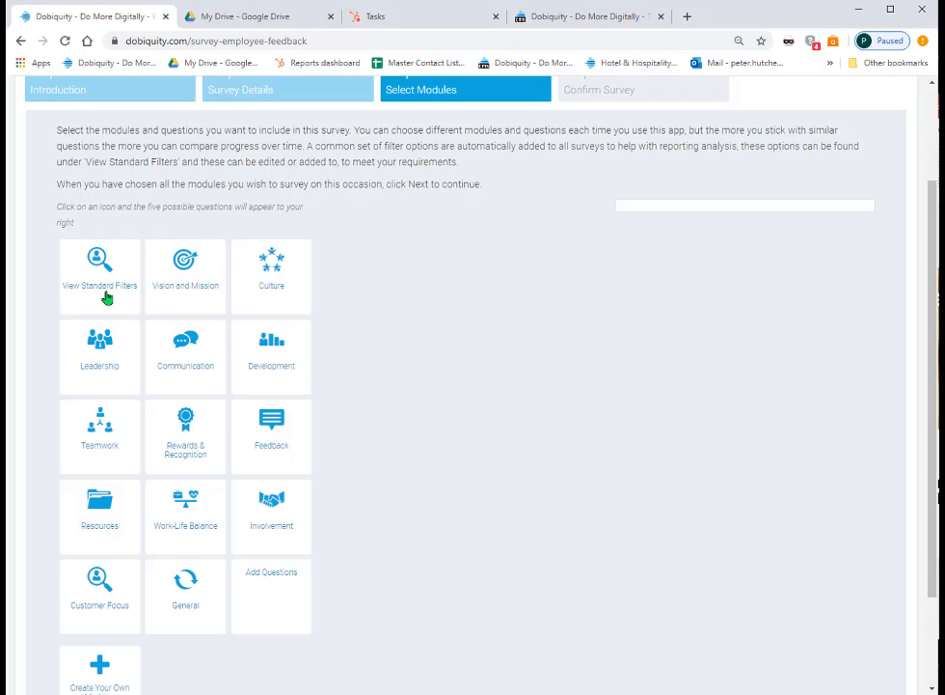
pyautogui.click(106, 295)
pyautogui.scroll(-1, 106, 295)
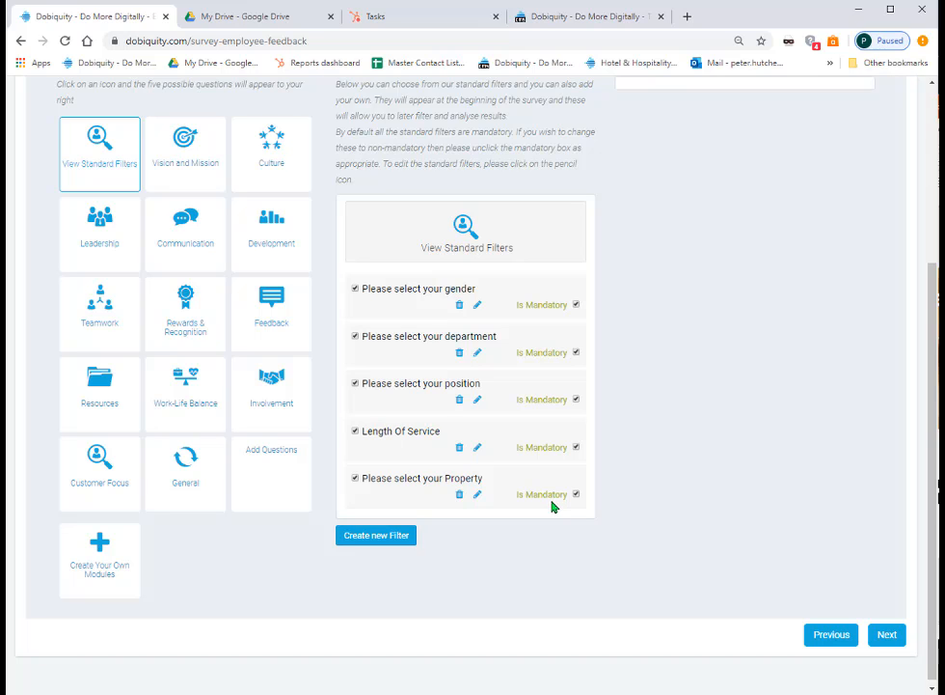
pyautogui.scroll(1, 822, 584)
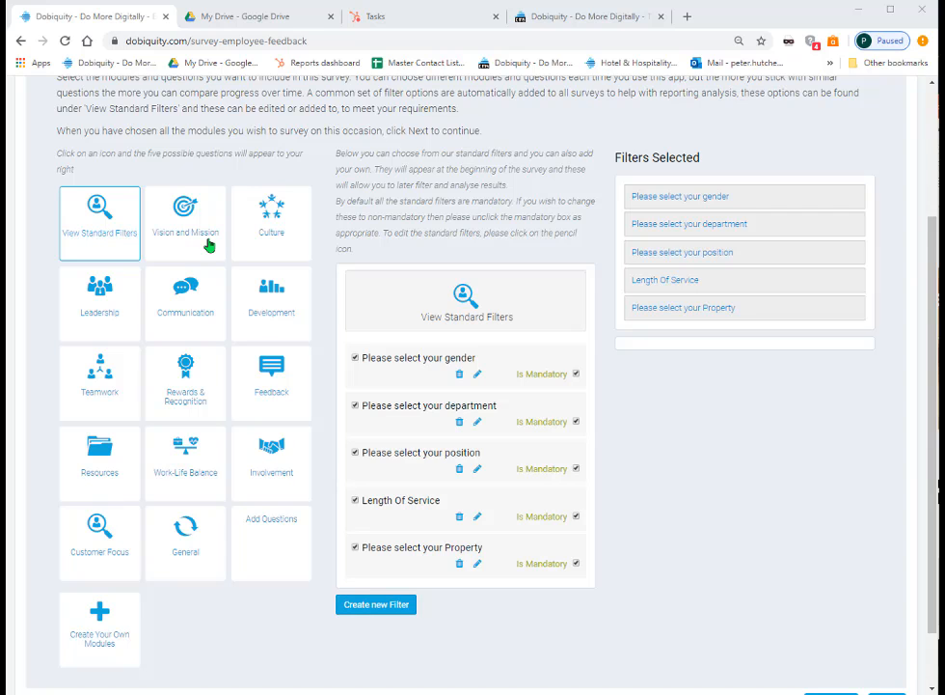
# Add the Vision and Mission statements on business goals, job contribution and company pride, and view the question types available for custom questions
pyautogui.click(205, 243)
pyautogui.scroll(-1, 198, 241)
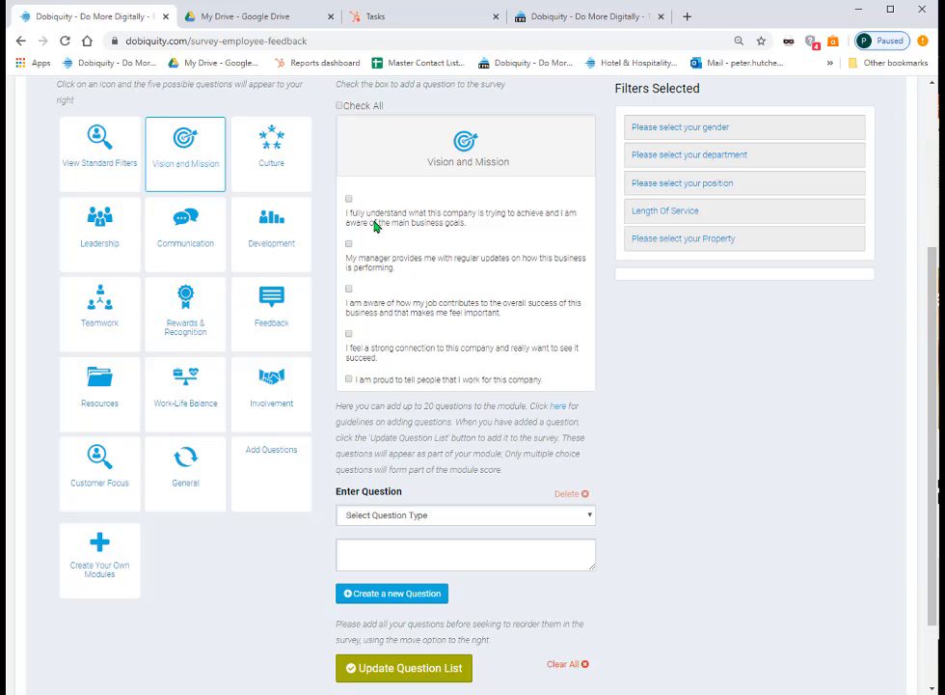
pyautogui.click(350, 200)
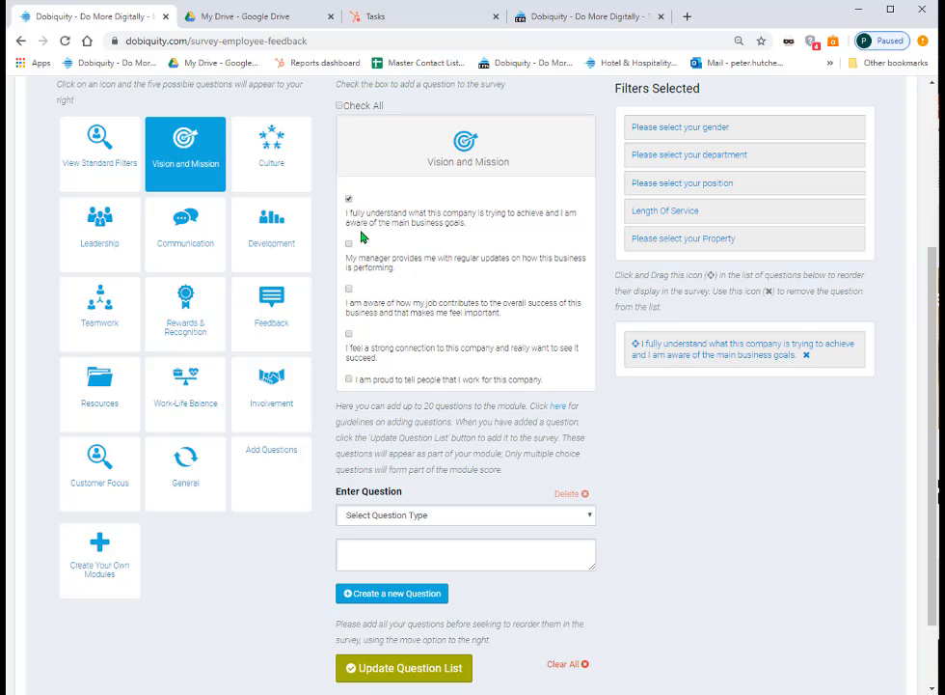
pyautogui.click(349, 289)
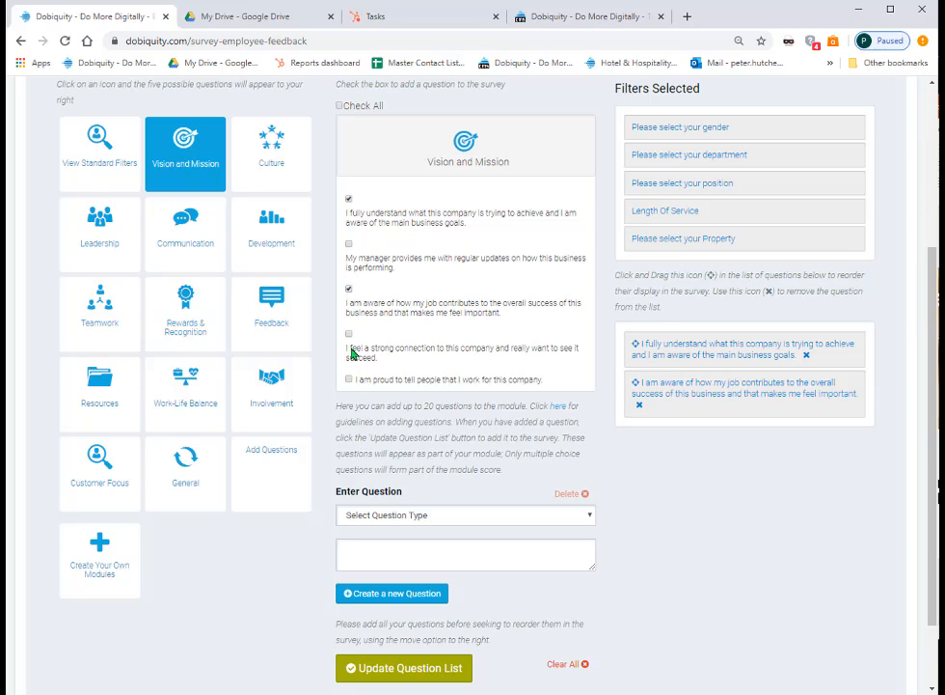
pyautogui.click(349, 379)
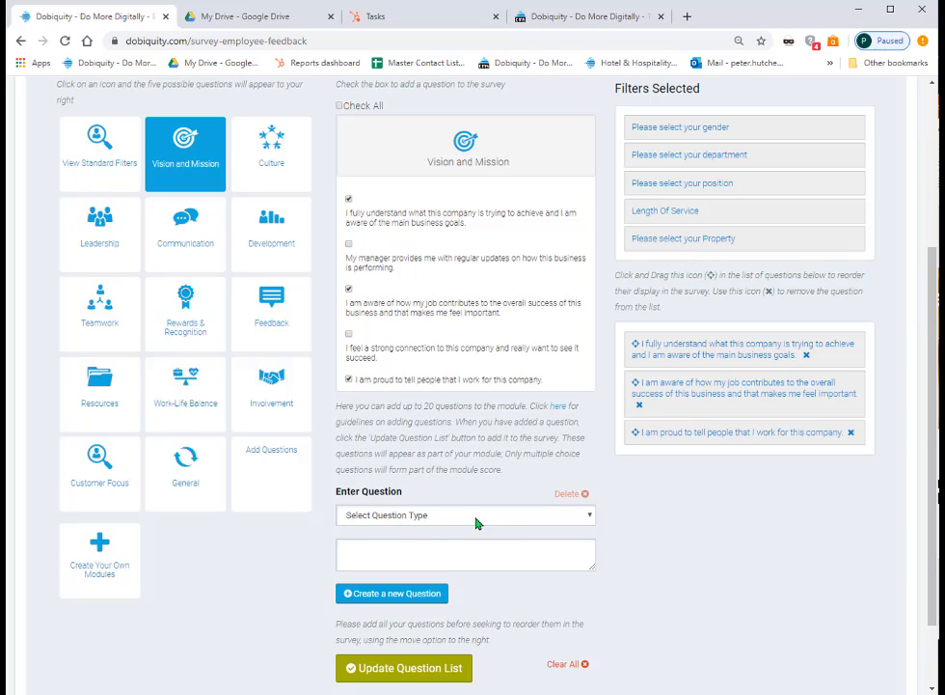
pyautogui.click(590, 523)
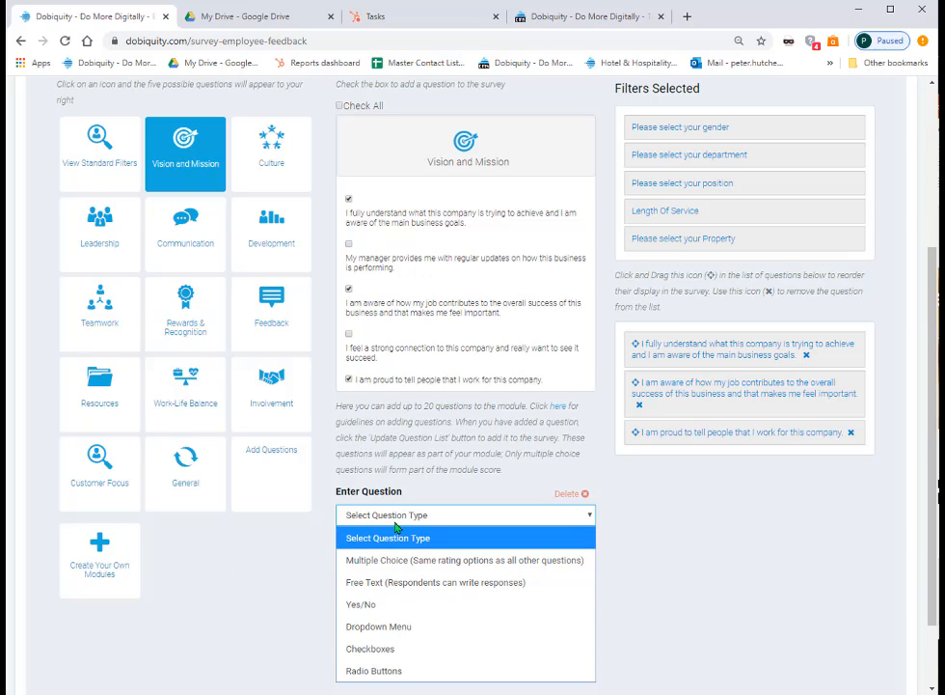
pyautogui.click(670, 538)
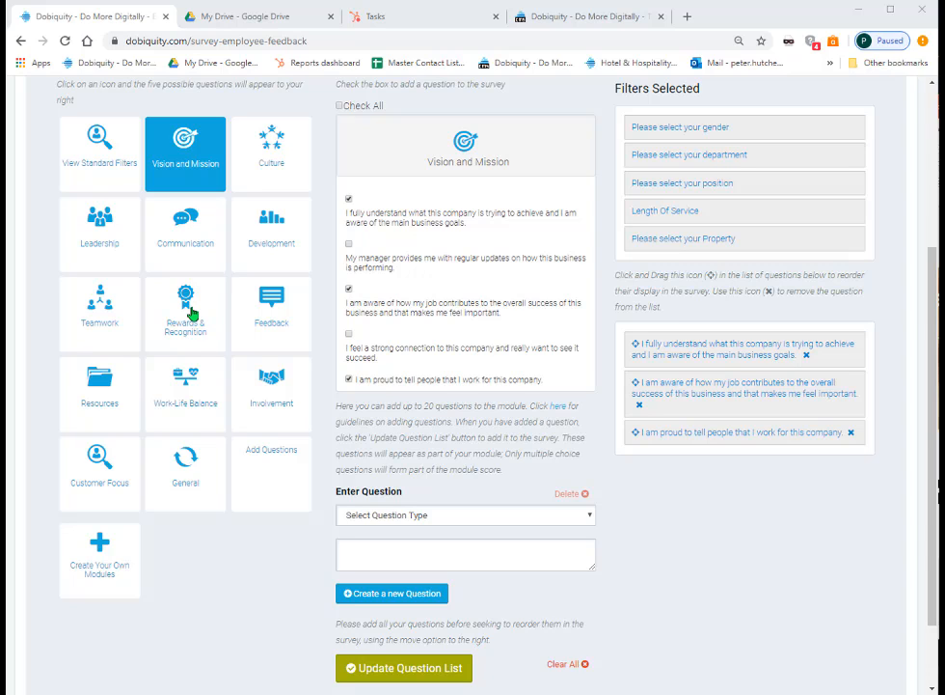
# Add the Rewards & Recognition statements on fair pay, available benefits and extra financial rewards for excellent performance
pyautogui.click(191, 313)
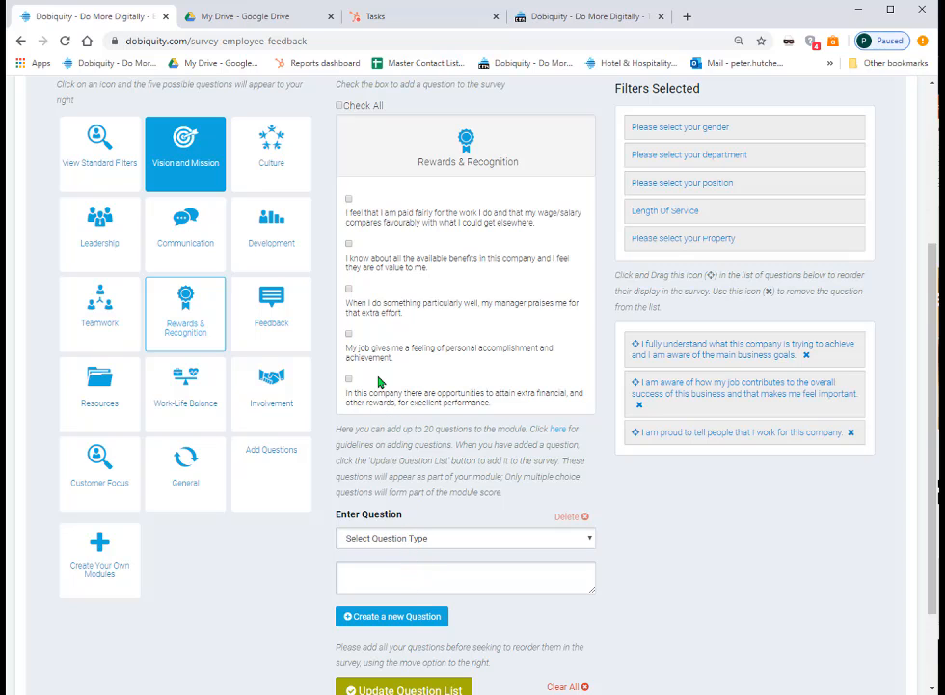
pyautogui.click(349, 200)
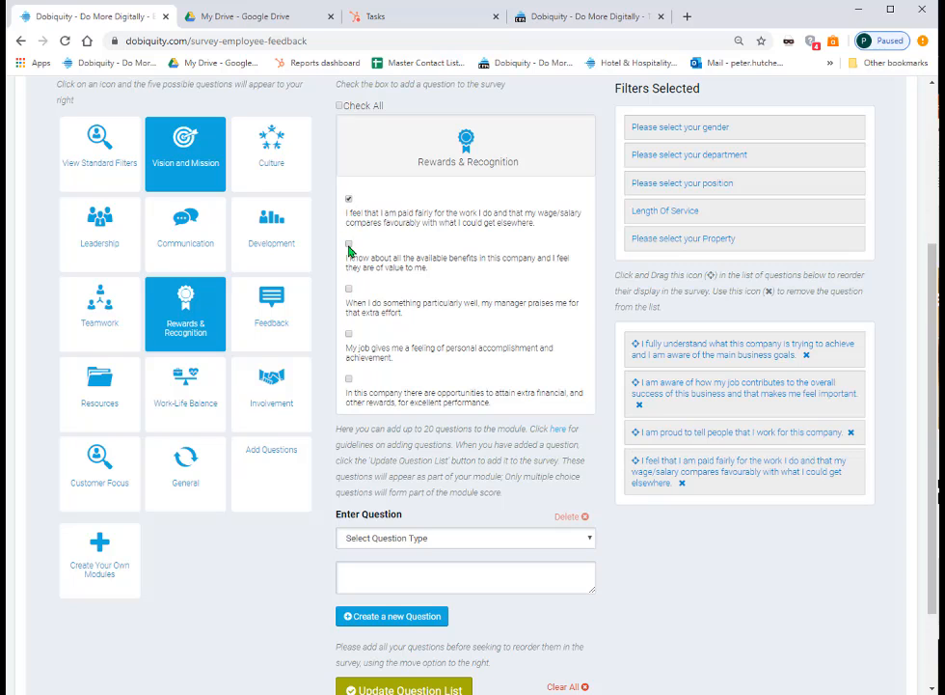
pyautogui.click(349, 244)
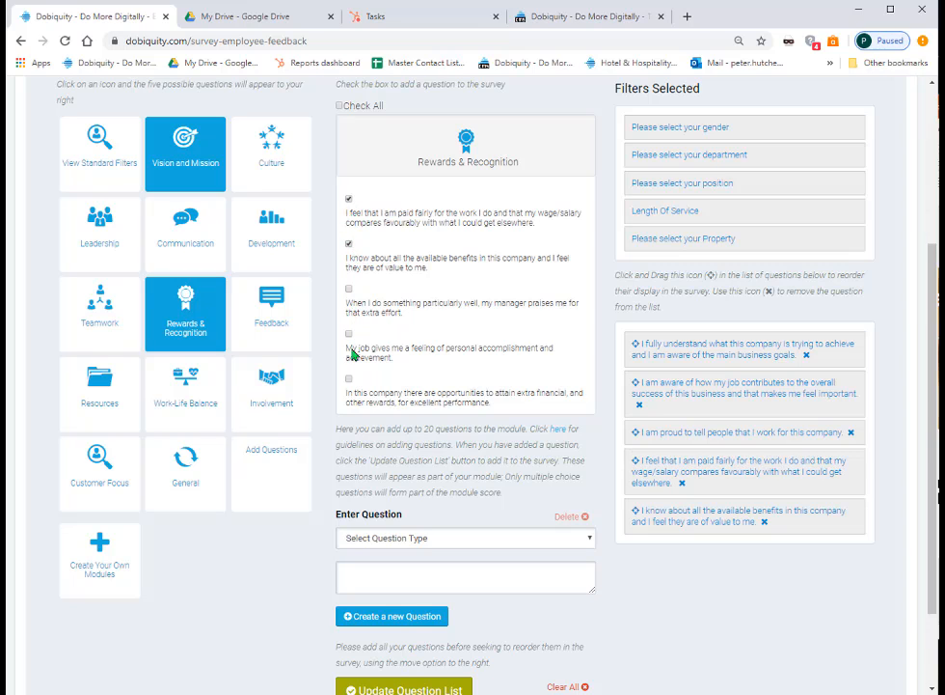
pyautogui.click(349, 379)
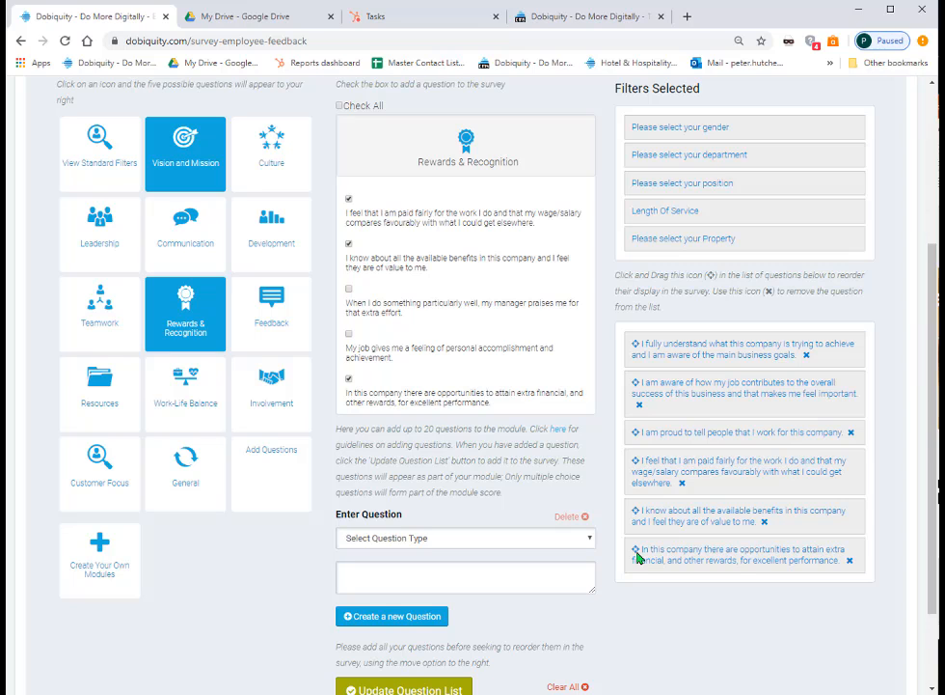
# Move the statement about extra financial rewards to first place in the question order, and continue to the survey confirmation
pyautogui.moveTo(634, 550); pyautogui.dragTo(636, 333)
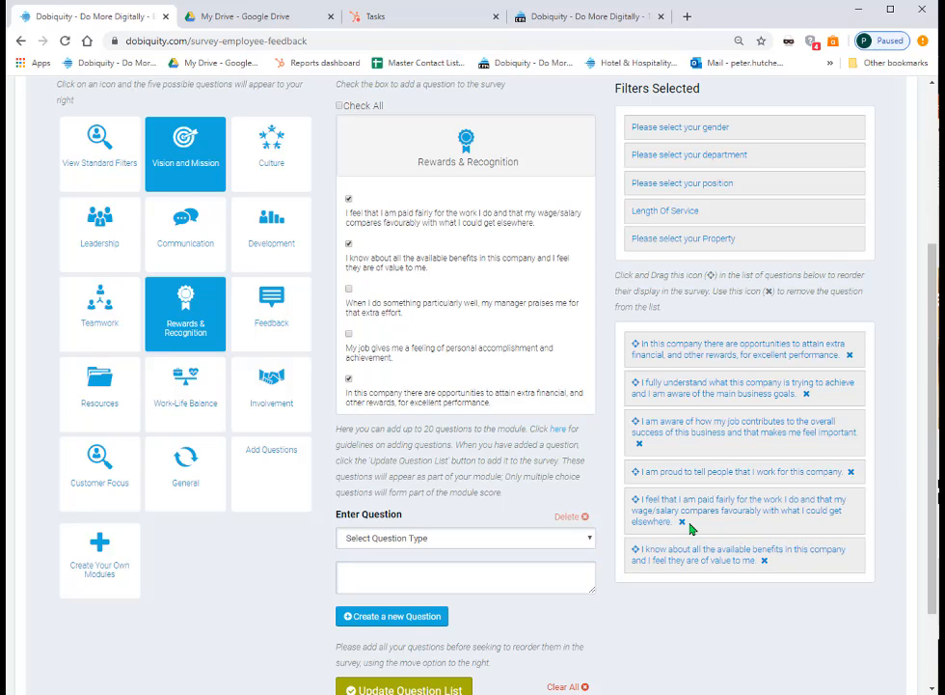
pyautogui.scroll(-3, 759, 598)
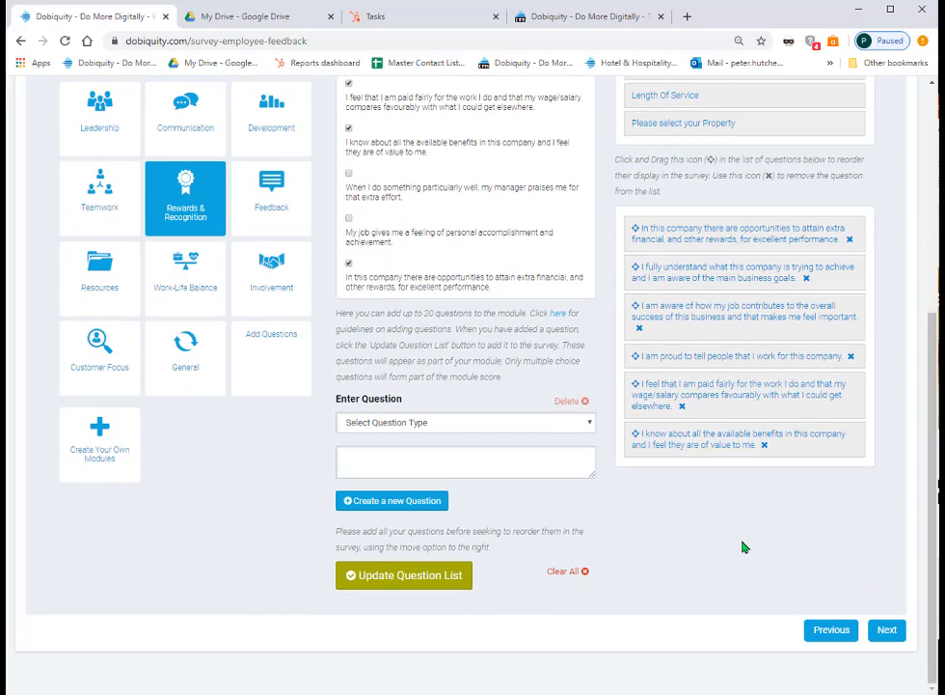
pyautogui.click(888, 630)
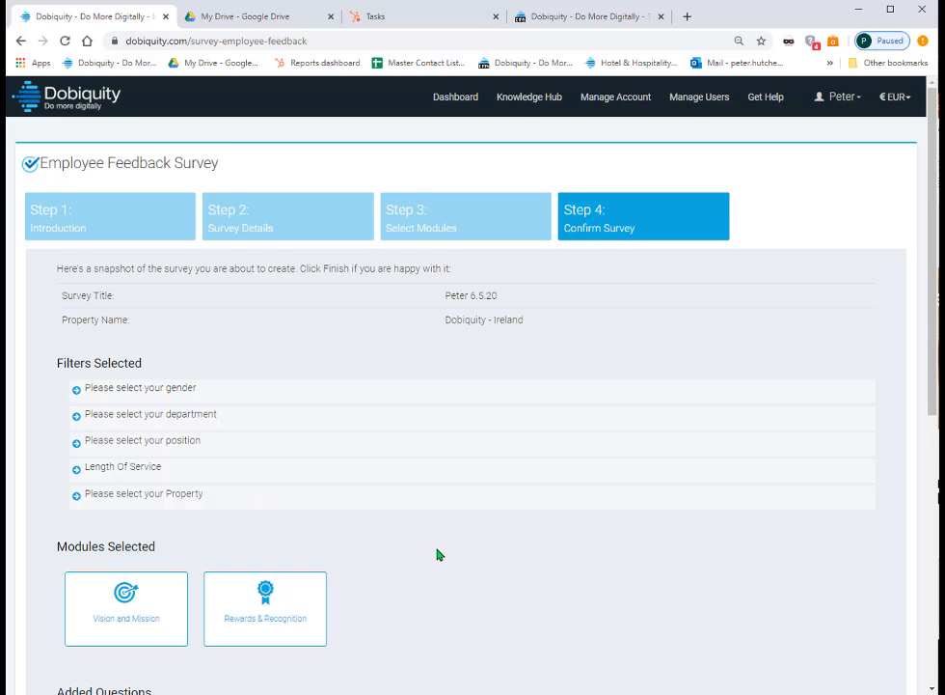
# Review the survey snapshot and set the prompt for a short answer after a Red Smiley response to Yes
pyautogui.scroll(-1, 439, 550)
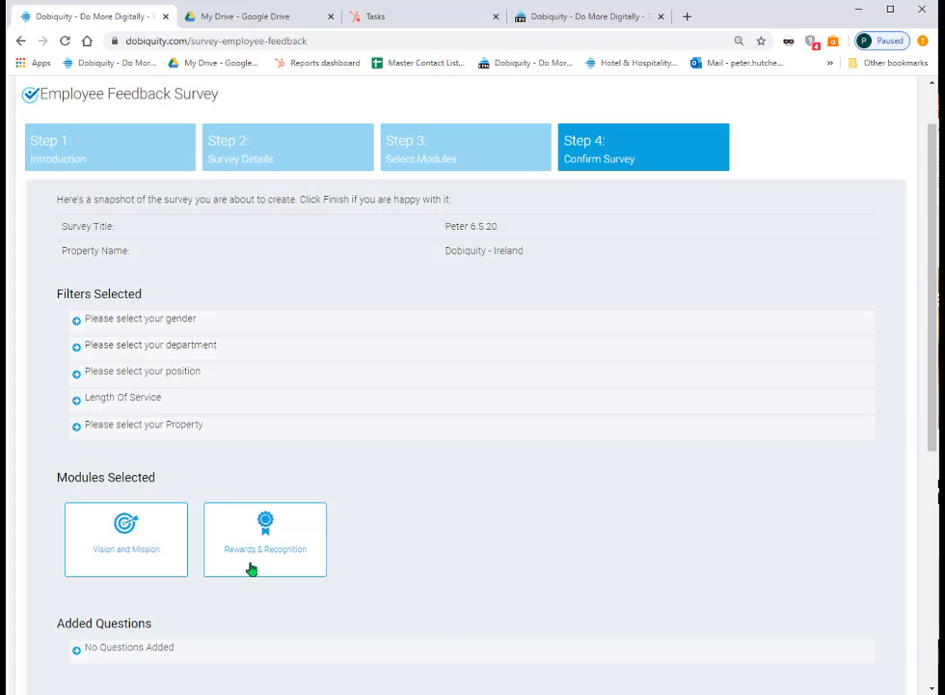
pyautogui.scroll(-2, 476, 558)
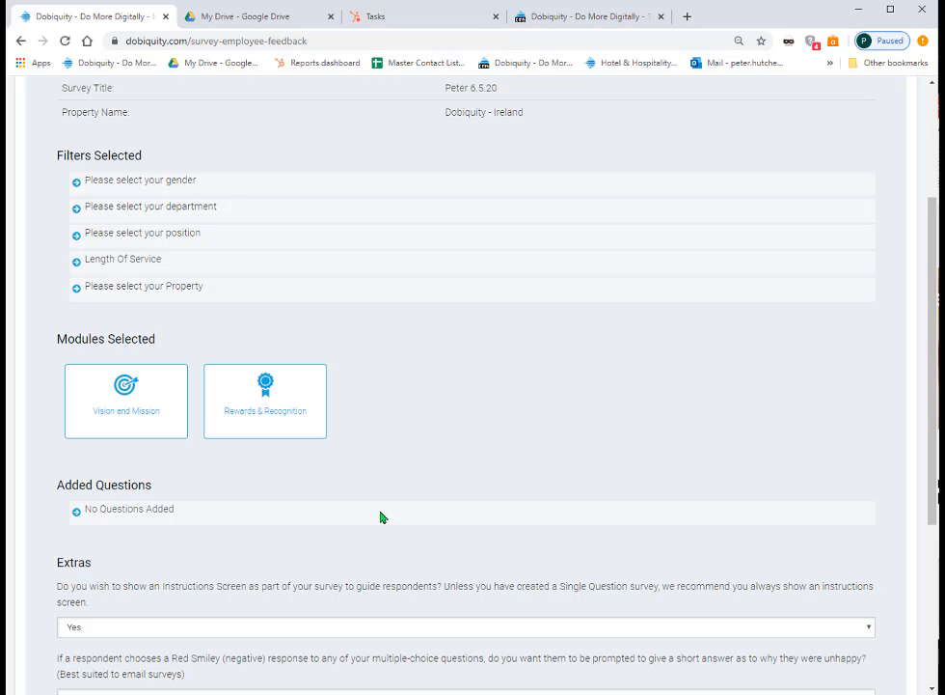
pyautogui.scroll(-3, 519, 570)
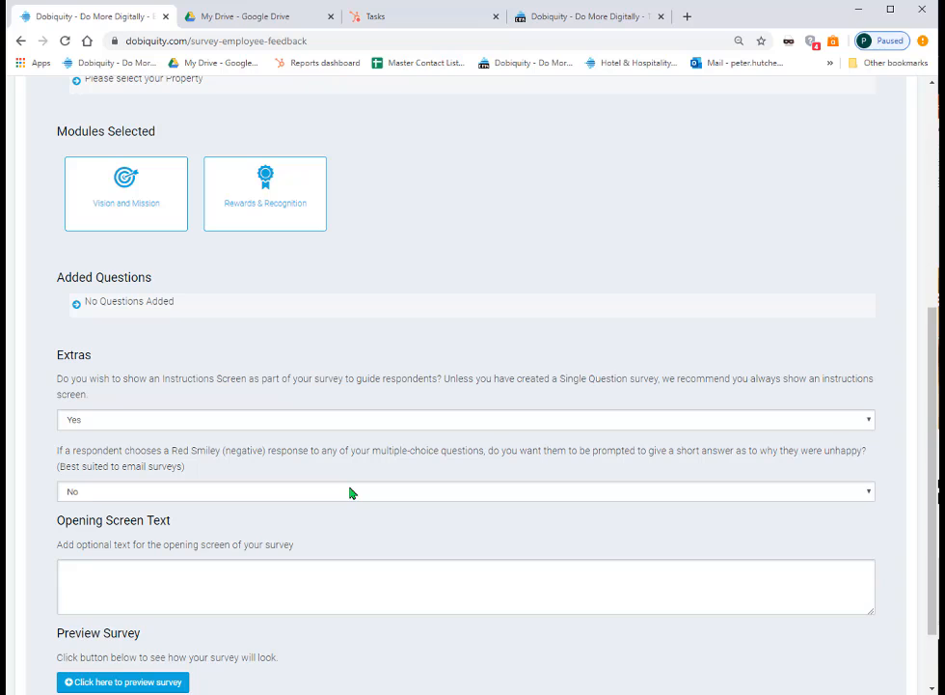
pyautogui.click(868, 496)
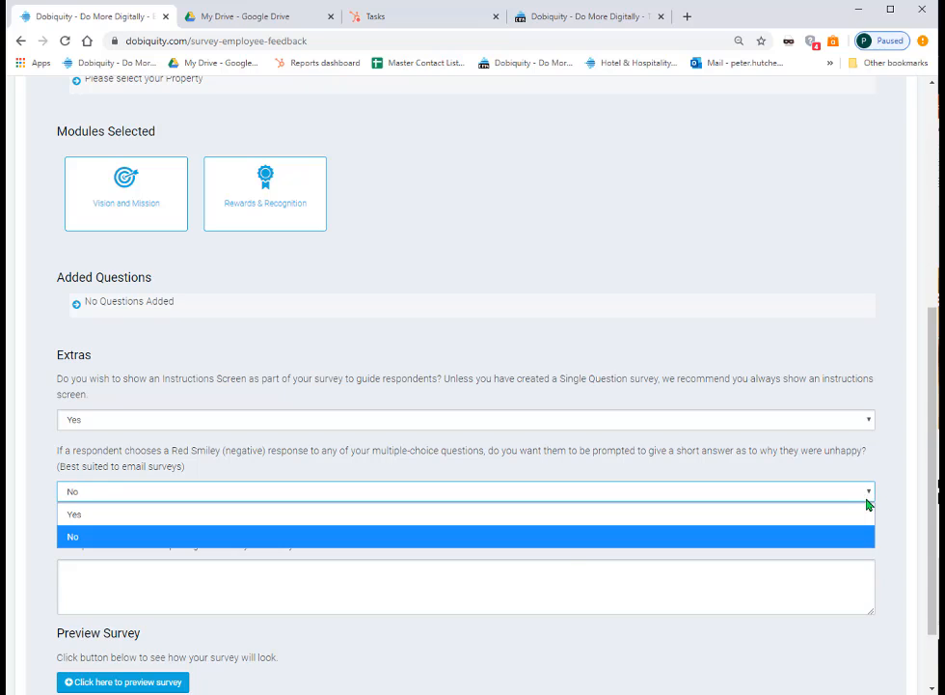
pyautogui.click(671, 521)
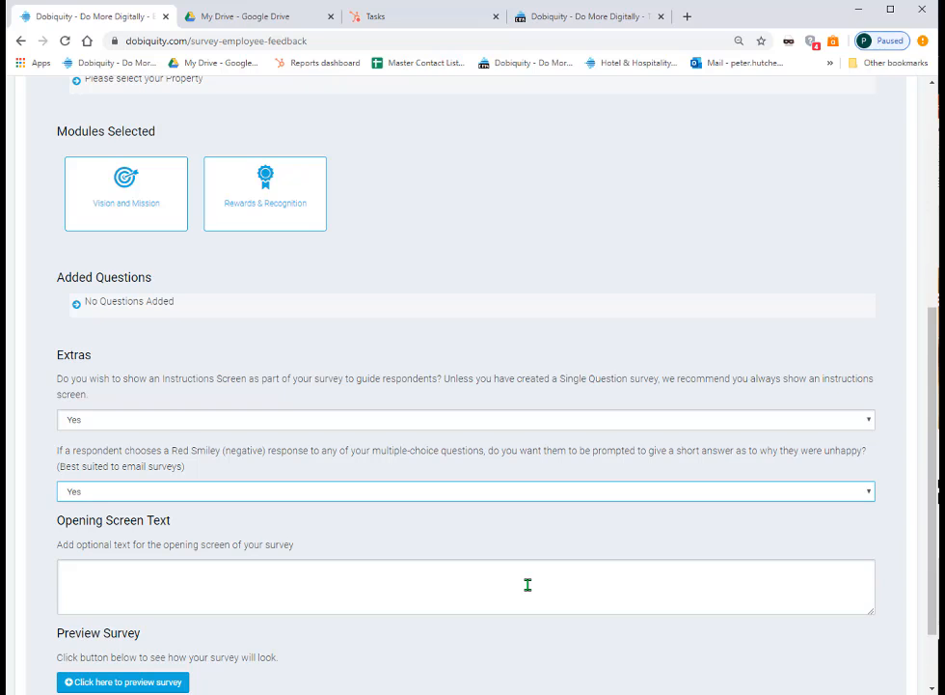
# Enter "Please complete our survey" as the opening screen text and finish creating the survey
pyautogui.click(184, 570)
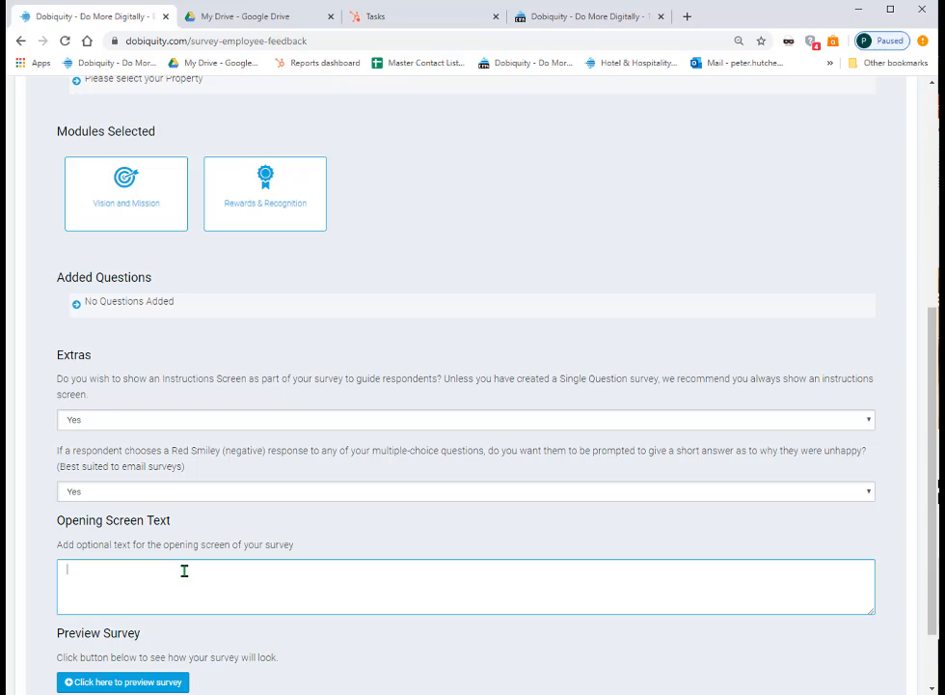
pyautogui.write('Please complete our survey')
pyautogui.scroll(-2, 358, 575)
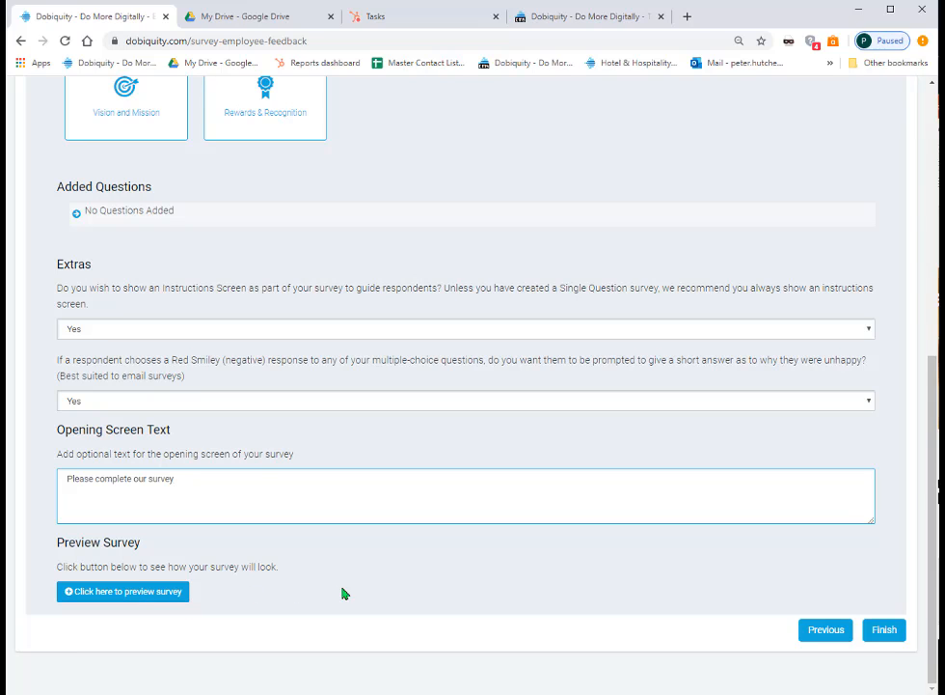
pyautogui.click(882, 638)
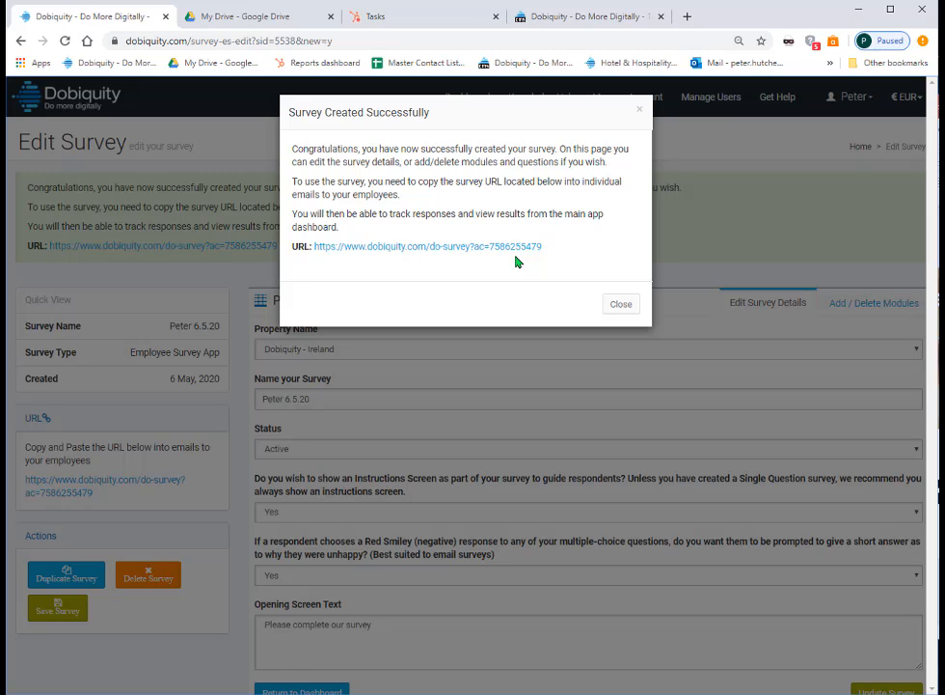
# Dismiss the creation confirmation, open the survey link in a new tab and start the survey through to its filter questions
pyautogui.click(628, 309)
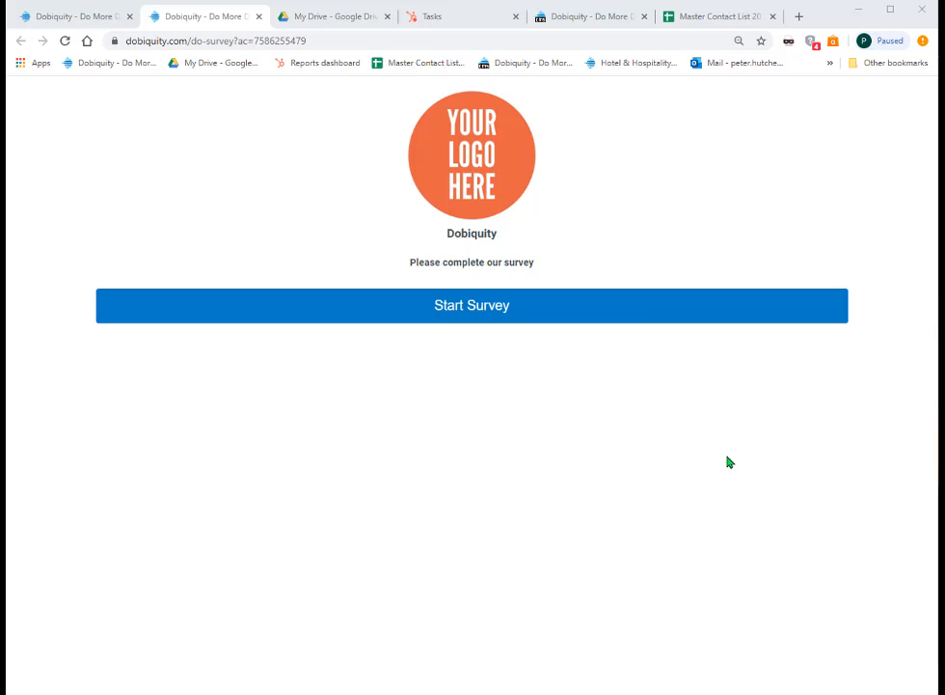
pyautogui.click(463, 317)
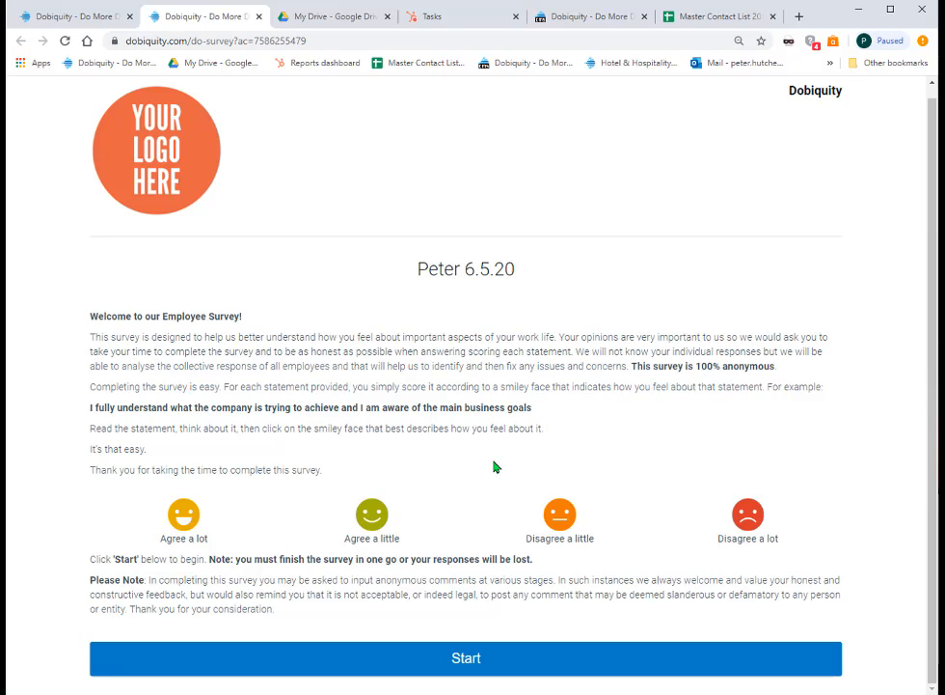
pyautogui.click(476, 670)
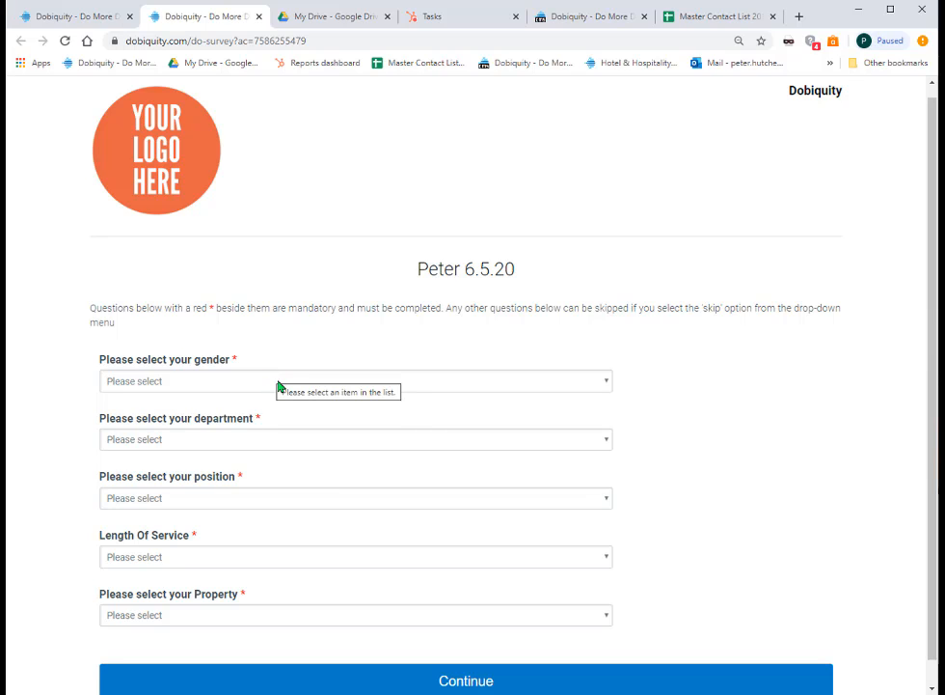
# Answer the respondent filters with Male, Accounts, Manager, 6 months - 1 year and Blue Hotel - Dublin, and continue to the statements
pyautogui.click(593, 383)
pyautogui.click(542, 427)
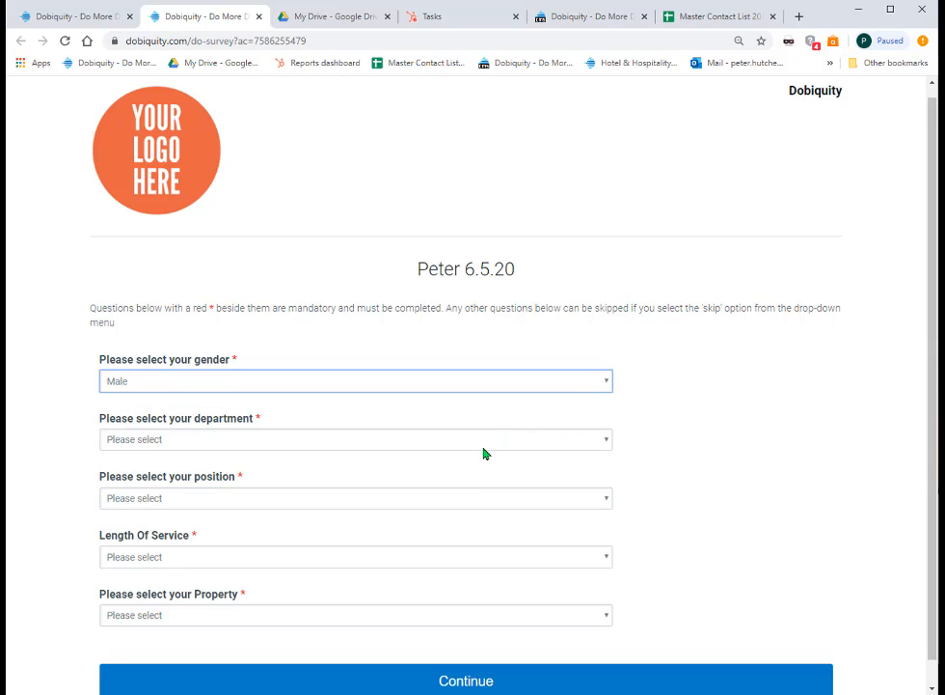
pyautogui.click(485, 448)
pyautogui.click(444, 243)
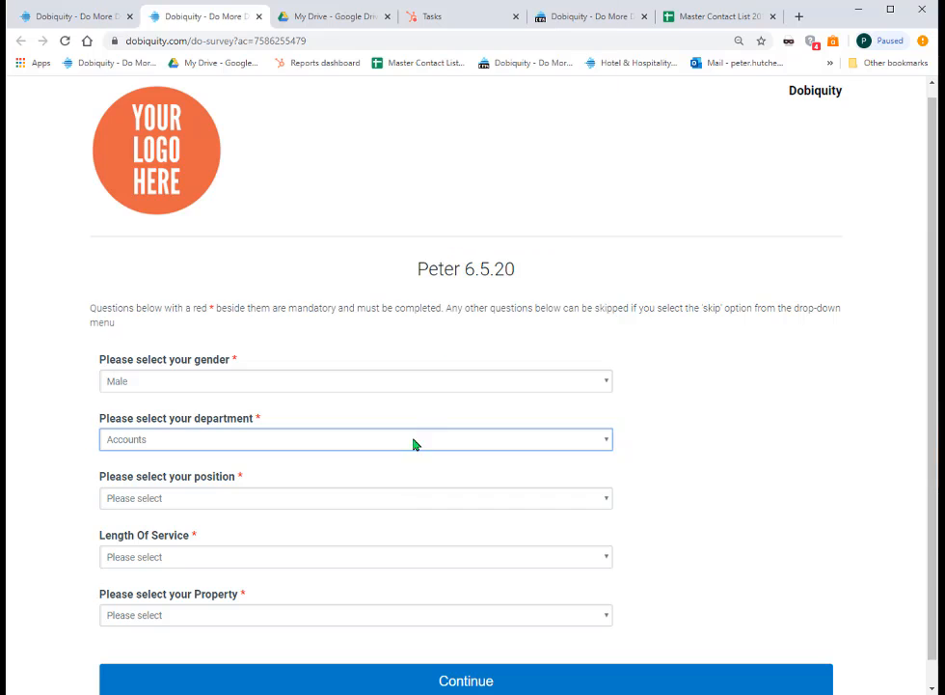
pyautogui.click(396, 498)
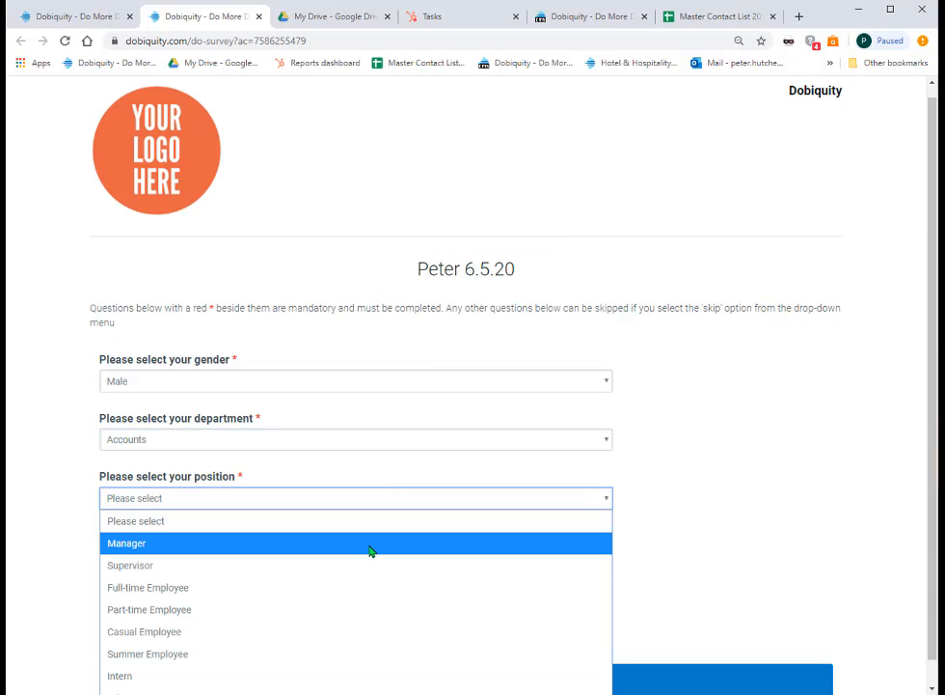
pyautogui.click(369, 546)
pyautogui.click(364, 557)
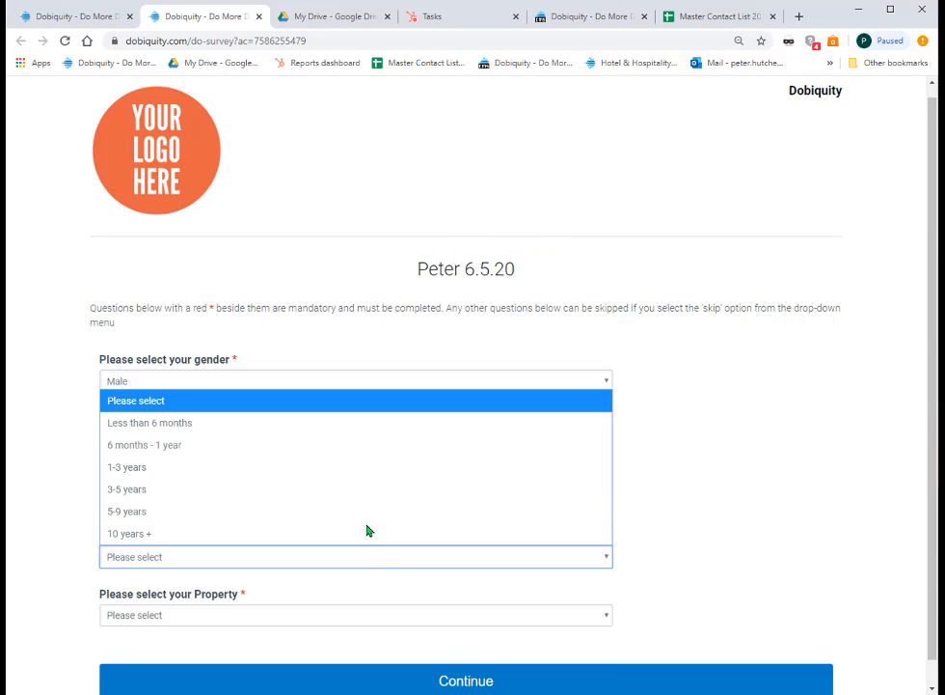
pyautogui.click(374, 452)
pyautogui.click(331, 618)
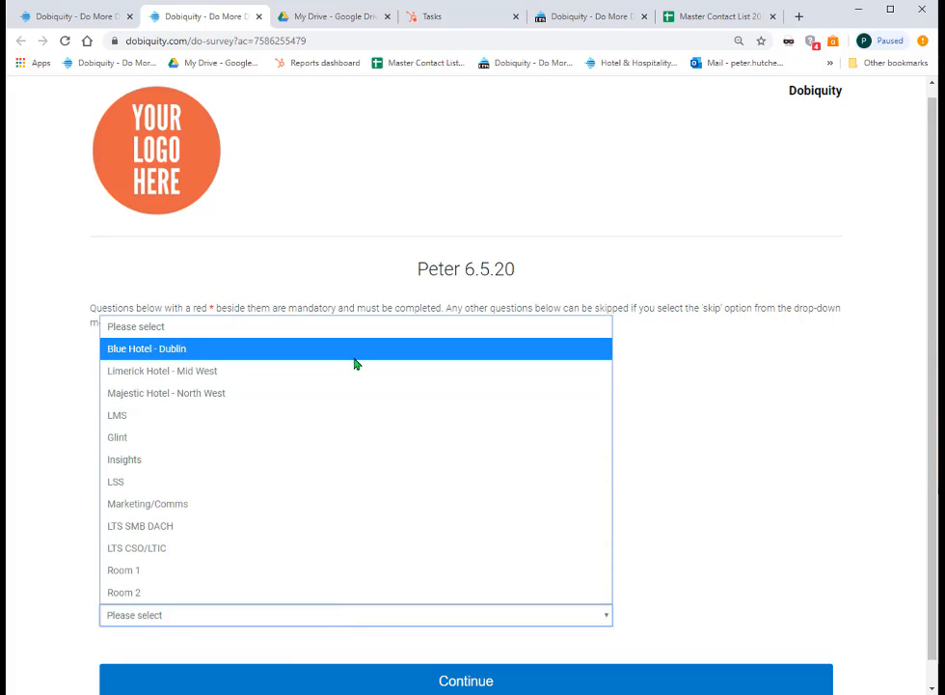
pyautogui.click(355, 353)
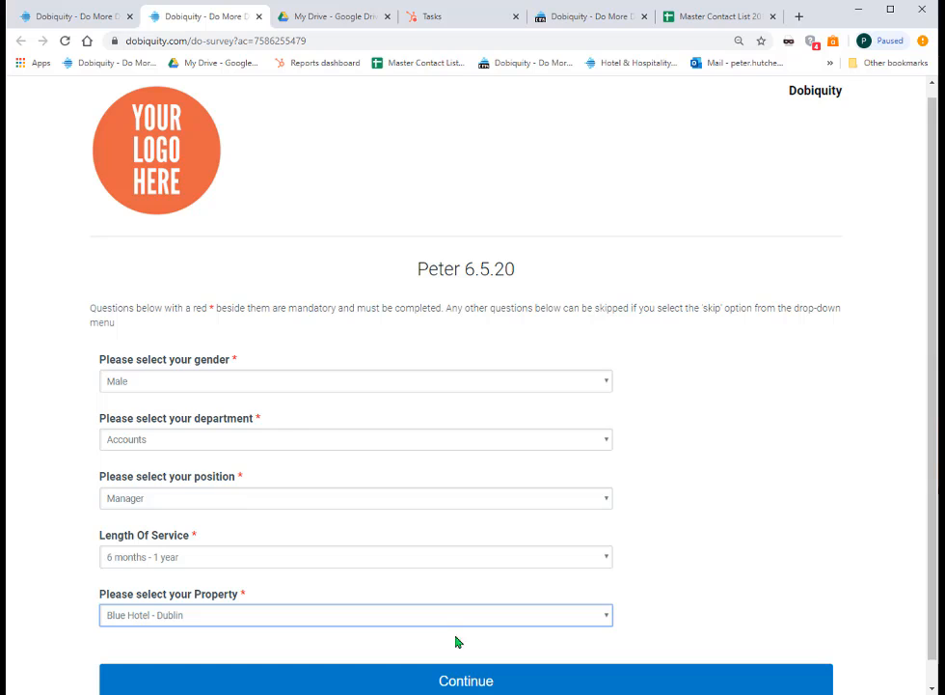
pyautogui.click(467, 681)
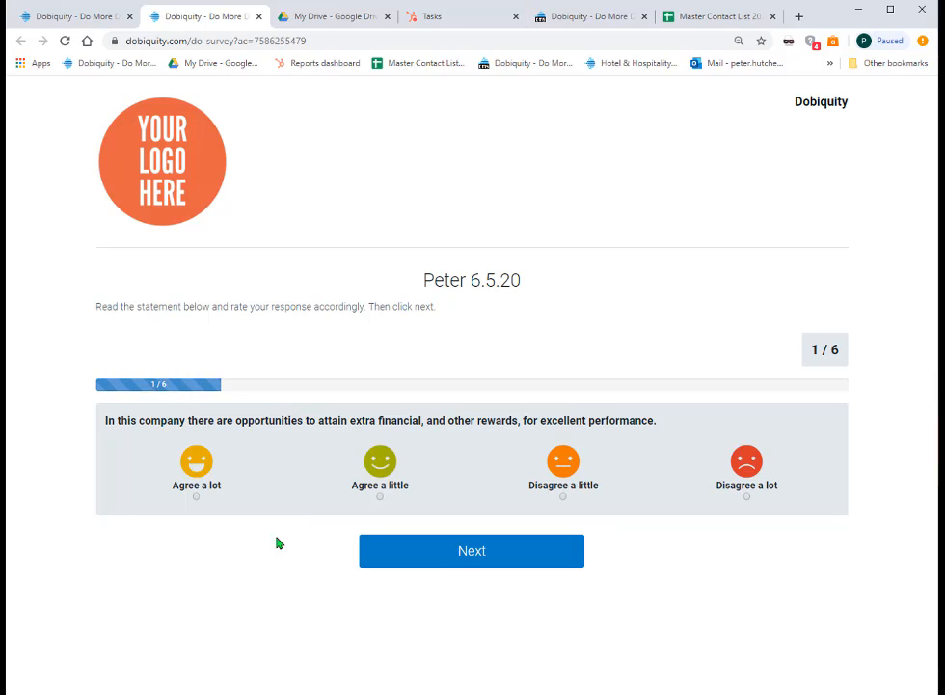
# Rate the first three survey statements Agree a lot, Agree a little and Disagree a little, in that order
pyautogui.click(209, 466)
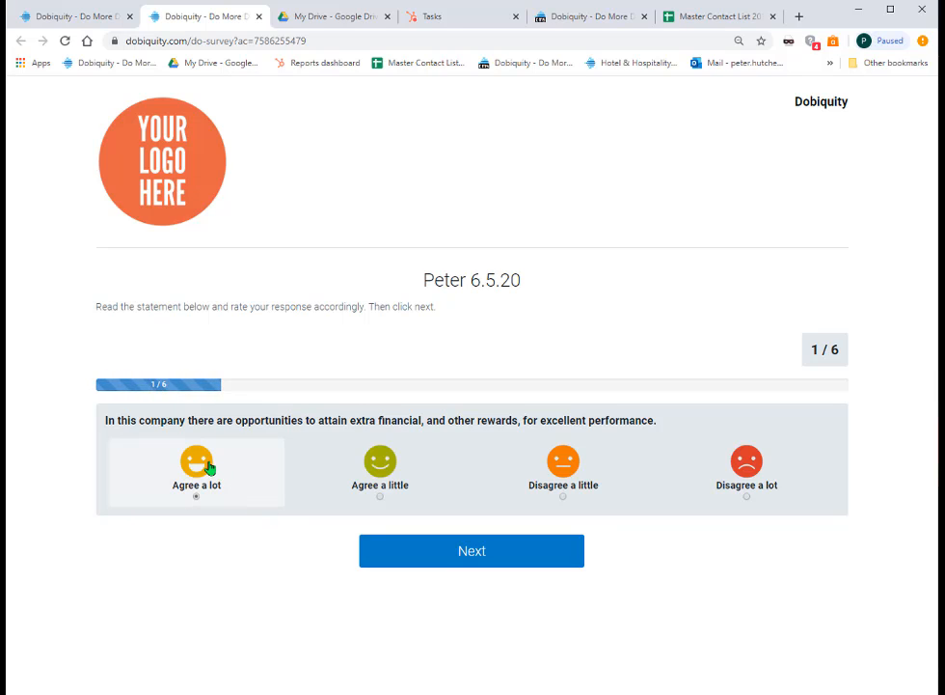
pyautogui.click(451, 564)
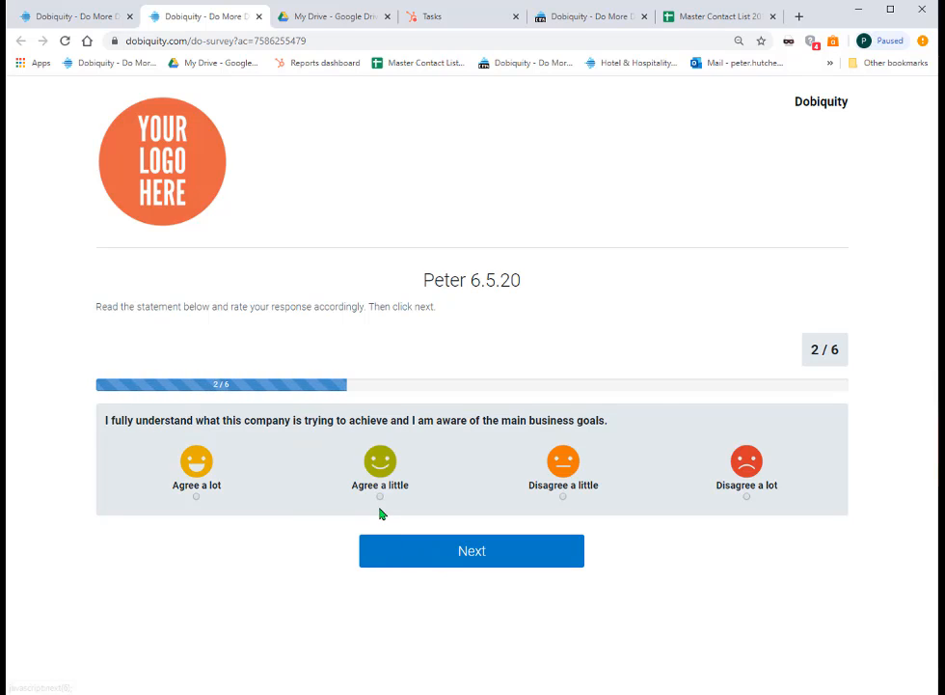
pyautogui.click(389, 471)
pyautogui.click(454, 565)
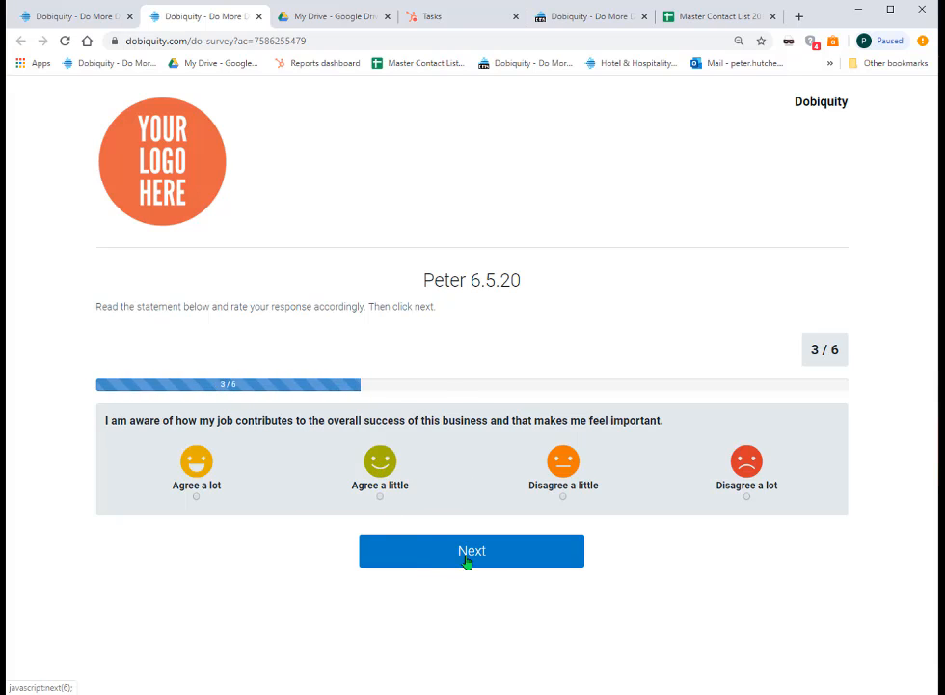
pyautogui.click(564, 485)
pyautogui.click(500, 554)
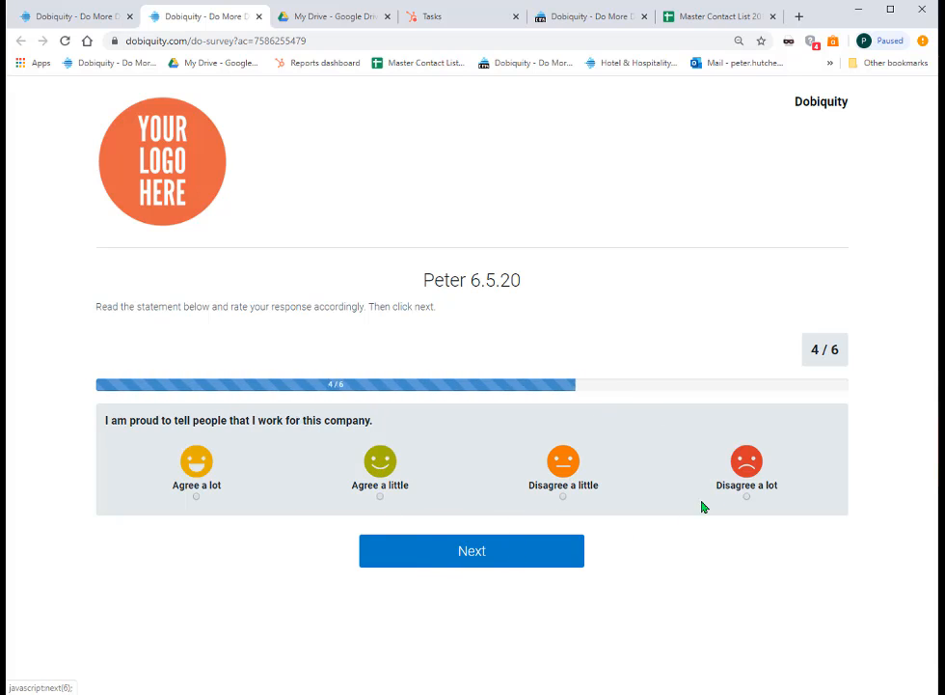
# Rate the statement about being proud to work for the company Disagree a lot, with the explanation "Not happy"
pyautogui.click(749, 470)
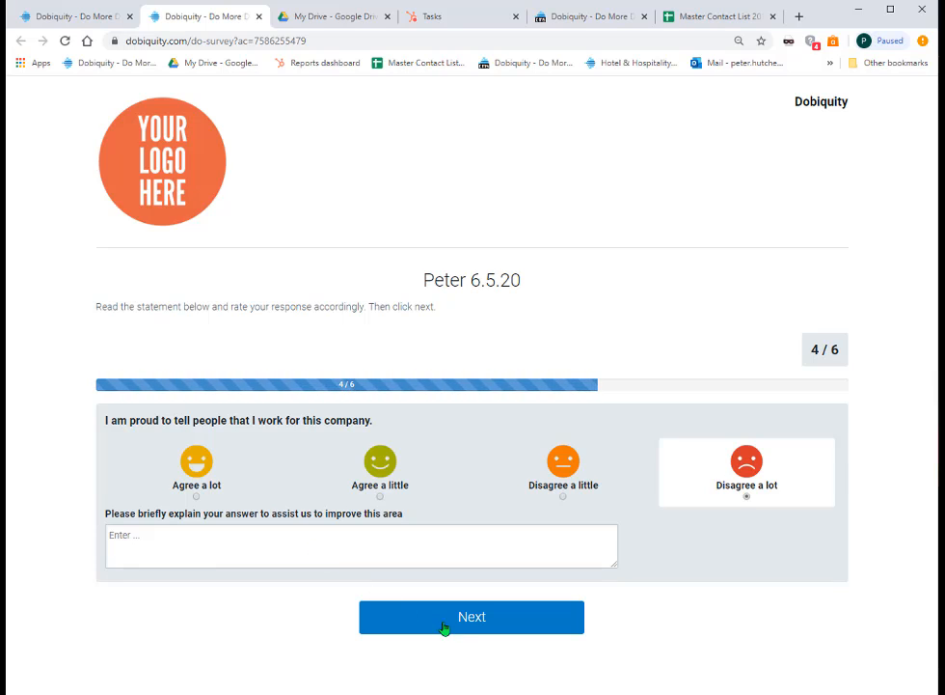
pyautogui.click(314, 544)
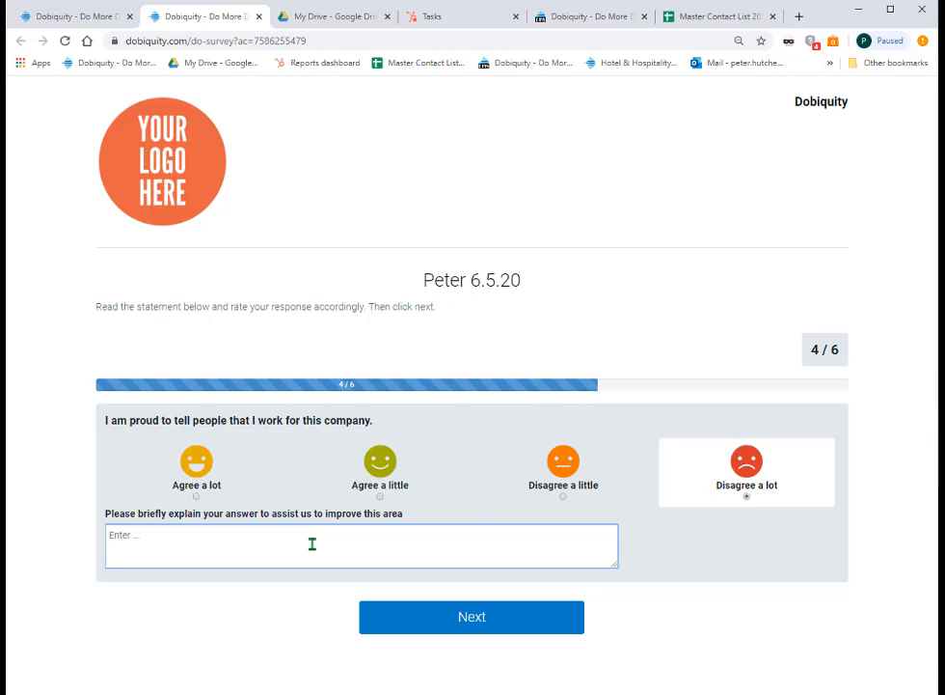
pyautogui.write('Not happy')
pyautogui.click(458, 625)
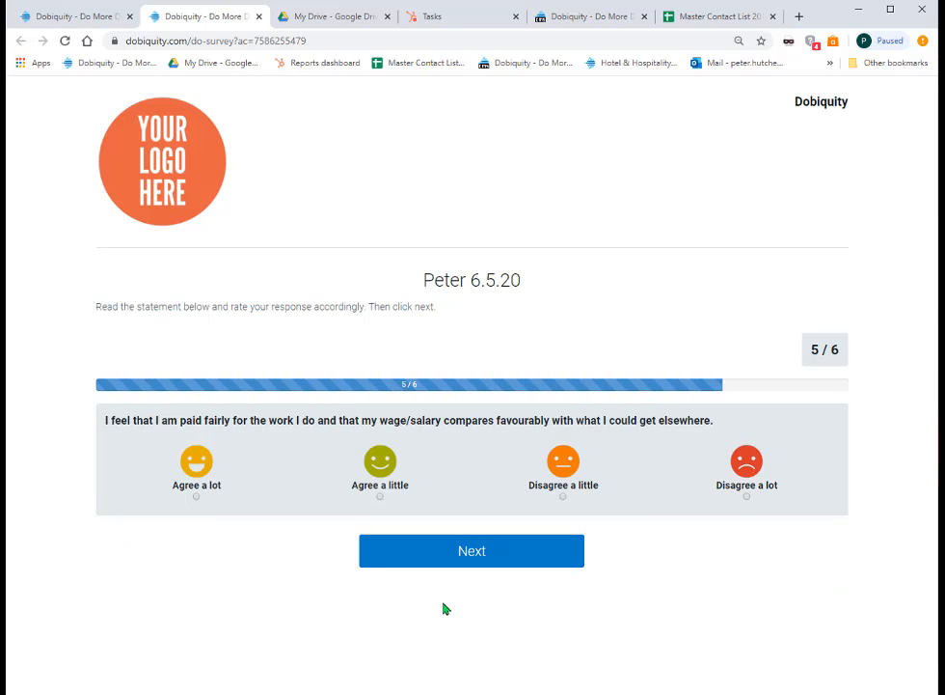
# Rate the fair pay statement Agree a little and the benefits statement Agree a lot, submit the response and close the survey page
pyautogui.click(380, 461)
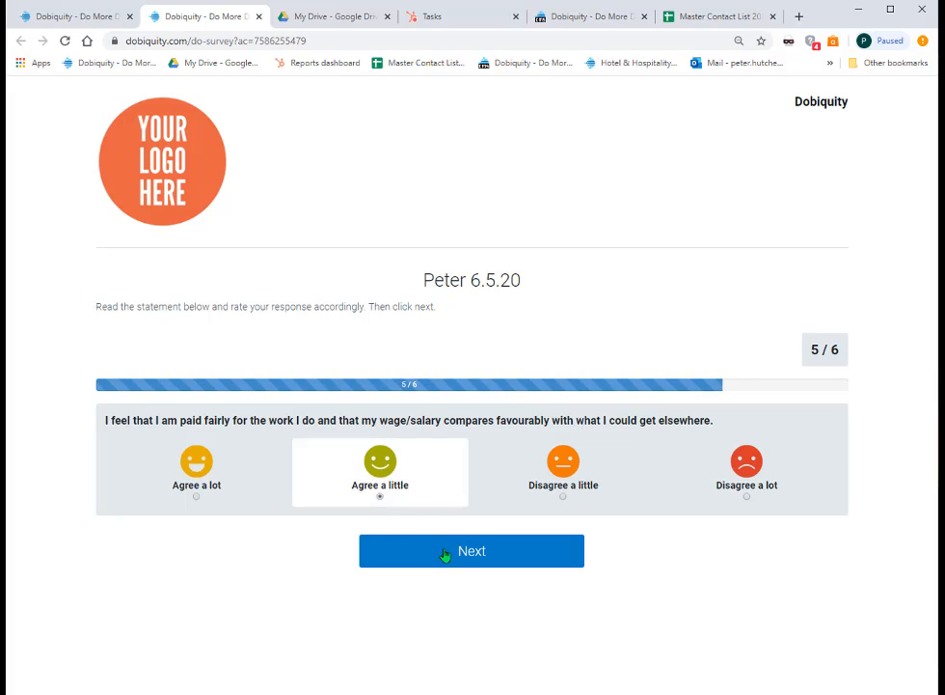
pyautogui.click(444, 554)
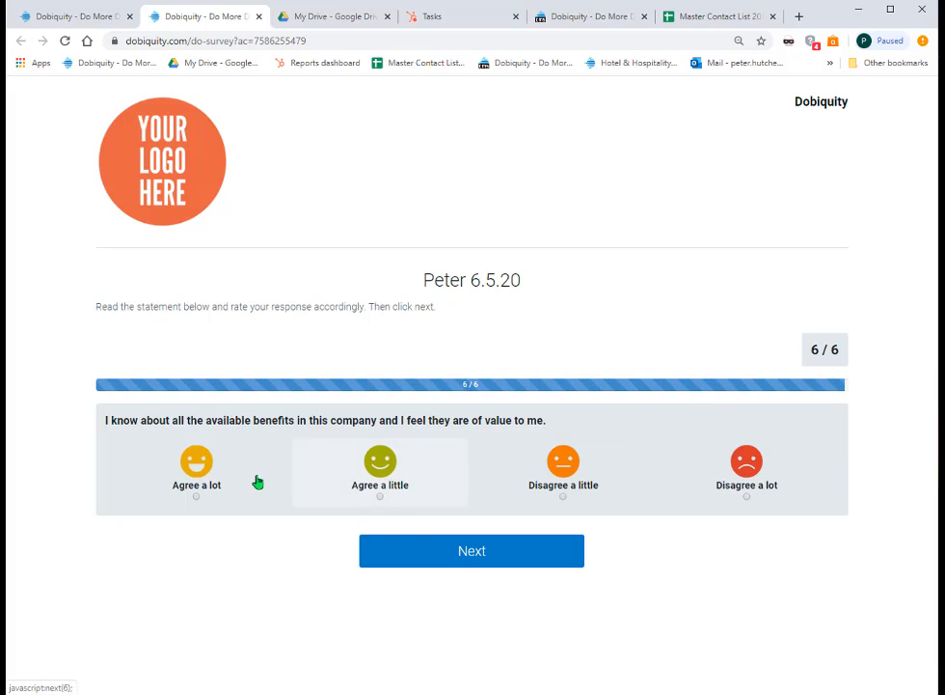
pyautogui.click(197, 464)
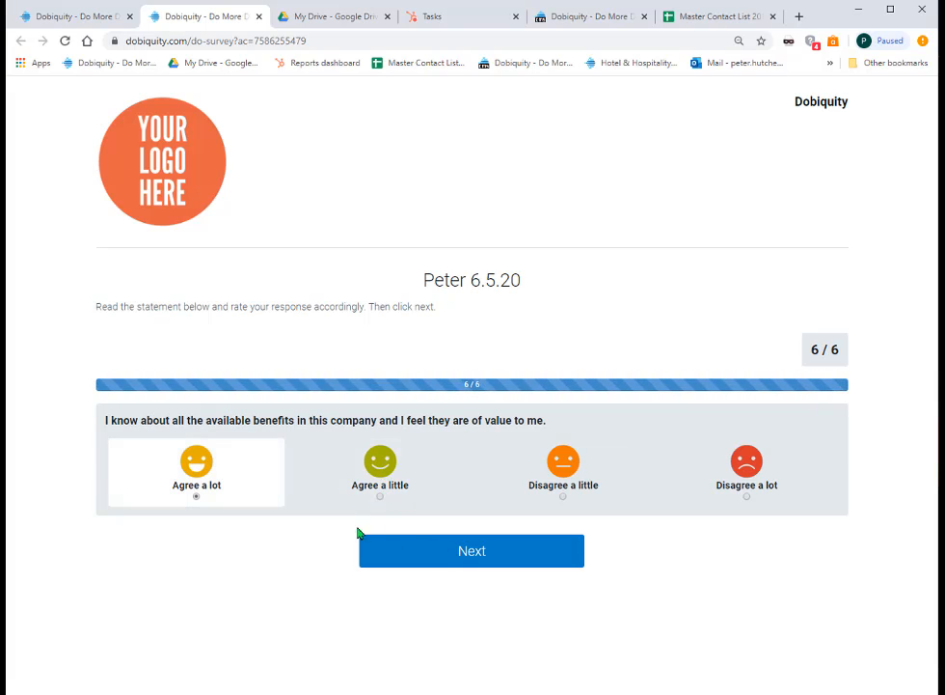
pyautogui.click(464, 558)
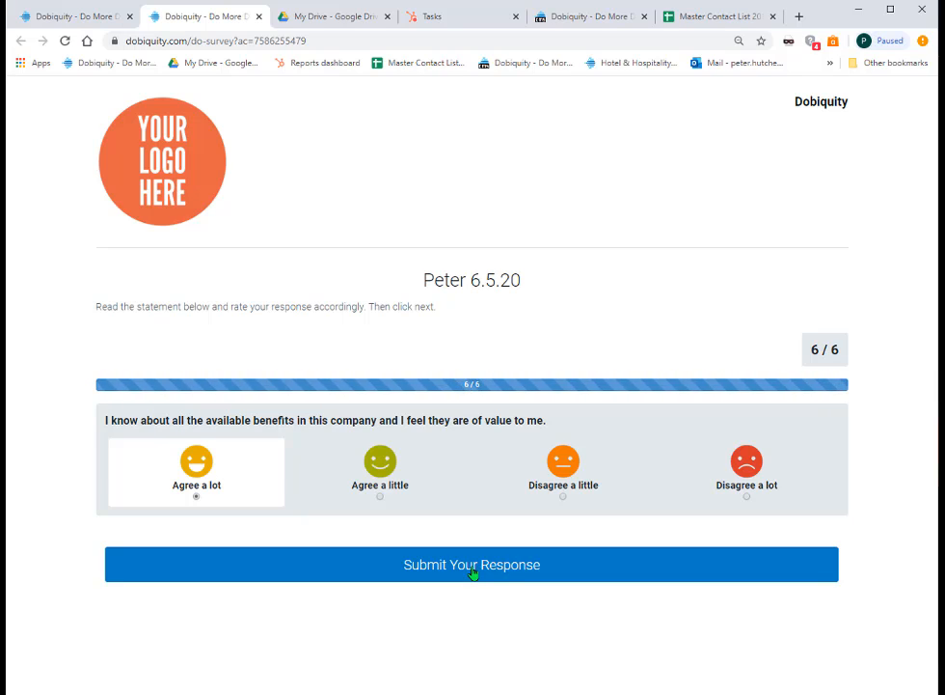
pyautogui.click(472, 573)
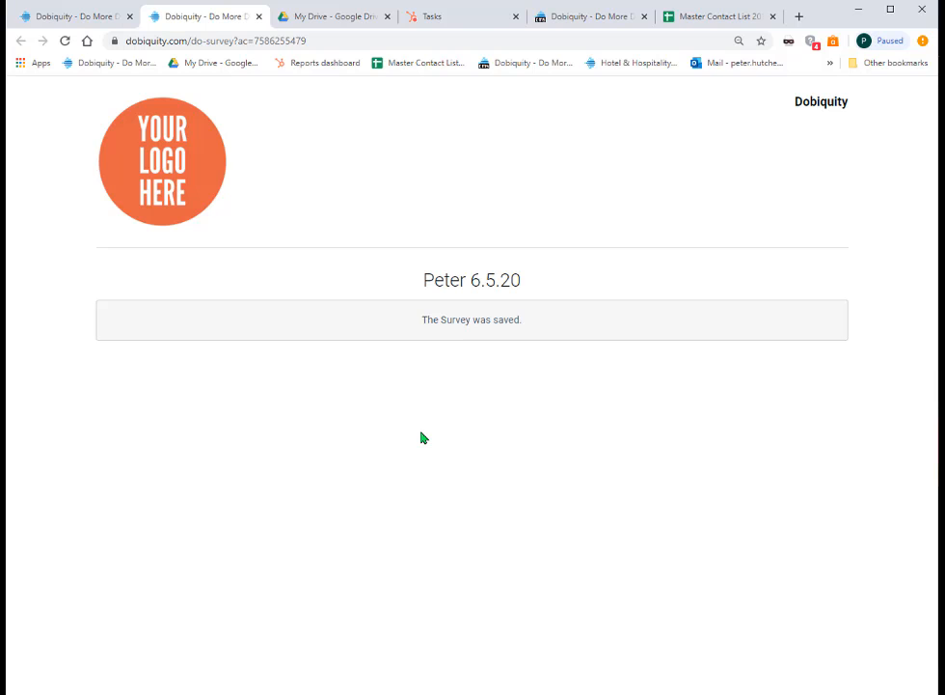
pyautogui.hotkey('ctrl', 'w')
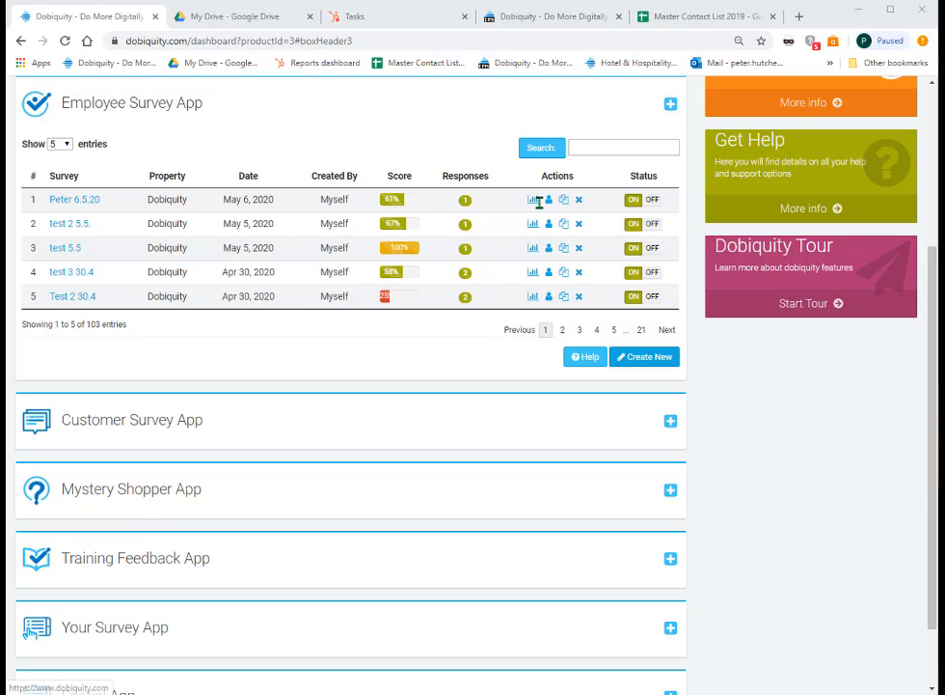
# Open the report of the May 6, 2020 employee survey and examine its overall score and module breakdown chart
pyautogui.click(529, 206)
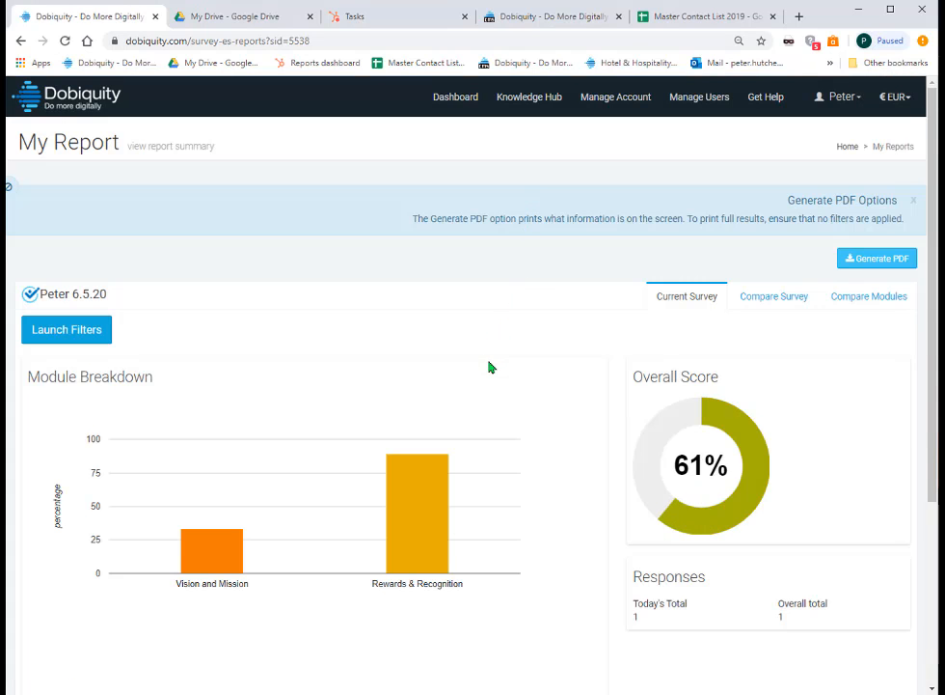
pyautogui.scroll(-1, 488, 387)
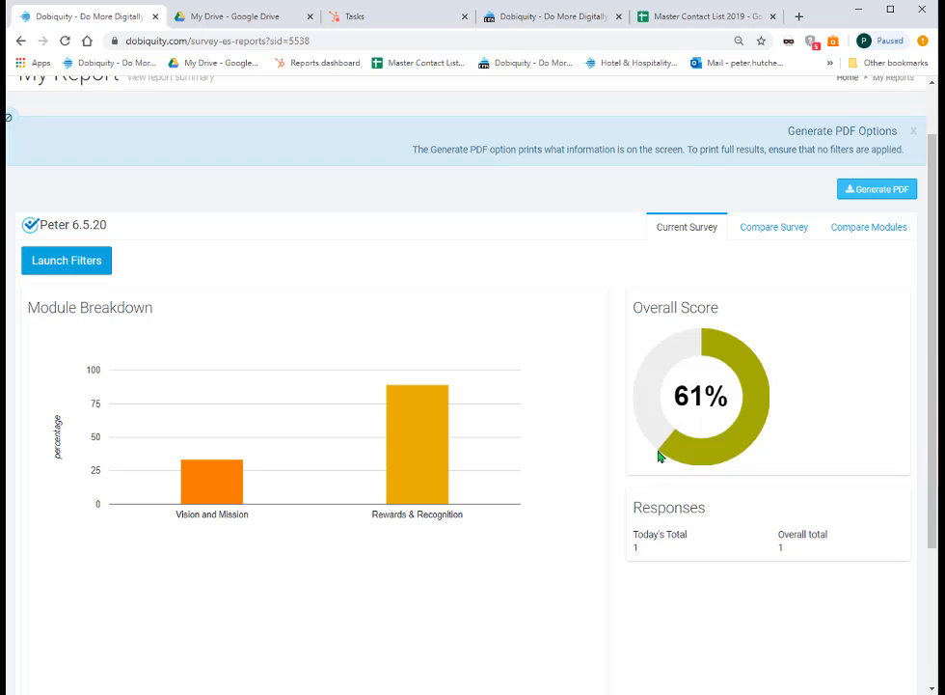
pyautogui.scroll(-3, 588, 415)
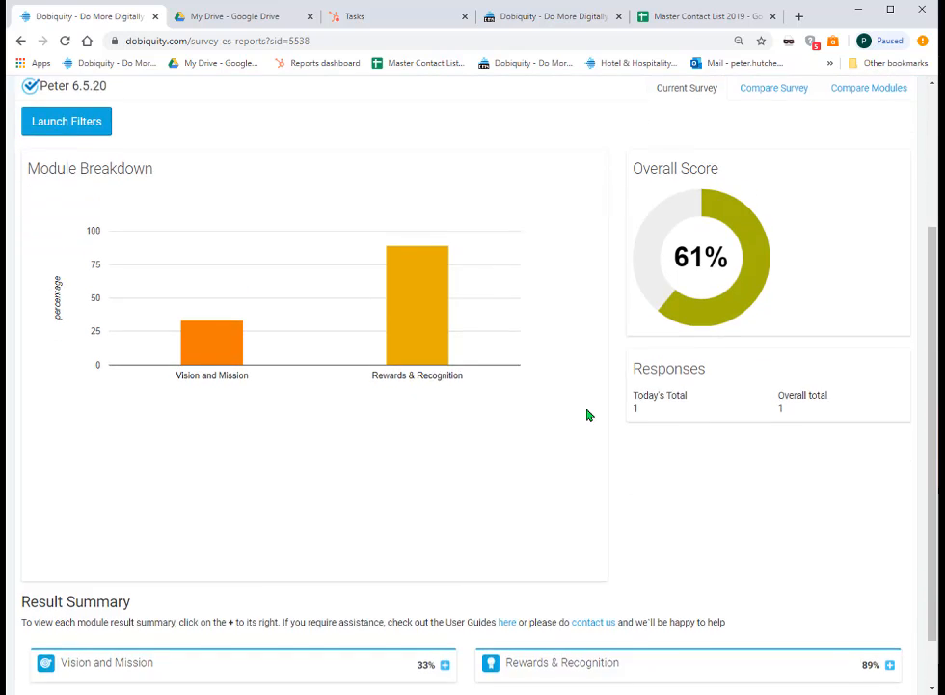
pyautogui.moveTo(212, 290)
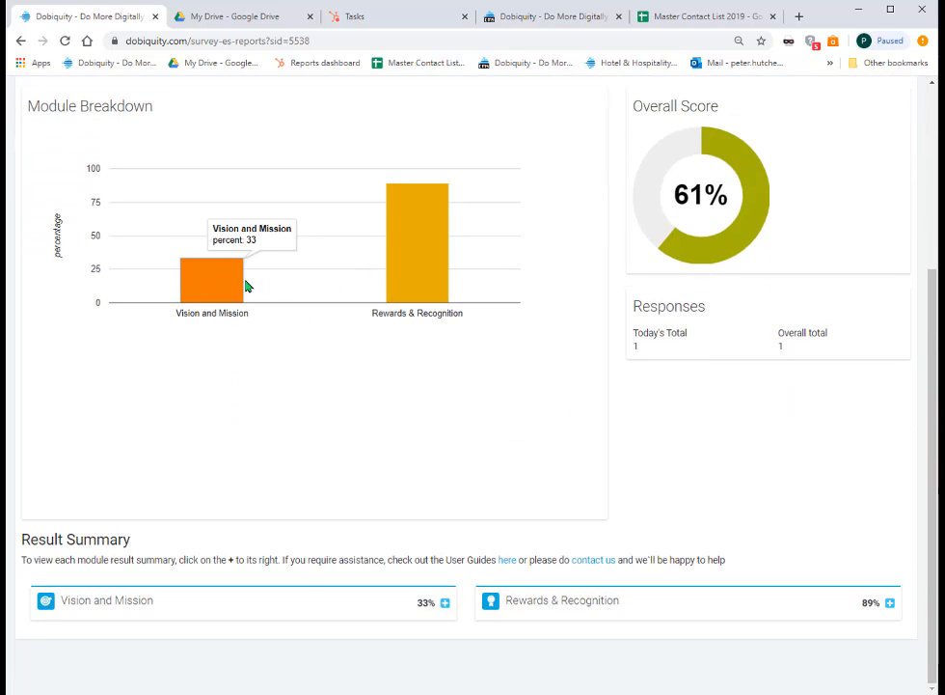
pyautogui.moveTo(391, 271)
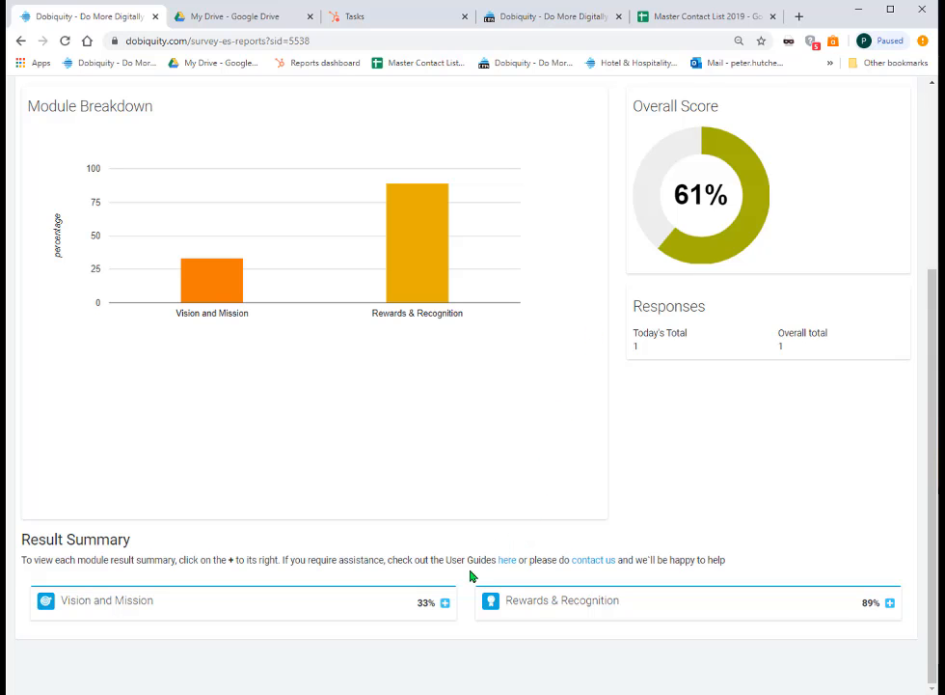
# Expand the Vision and Mission results and view the answer distribution for the statement about understanding the main business goals
pyautogui.click(445, 602)
pyautogui.scroll(-2, 466, 483)
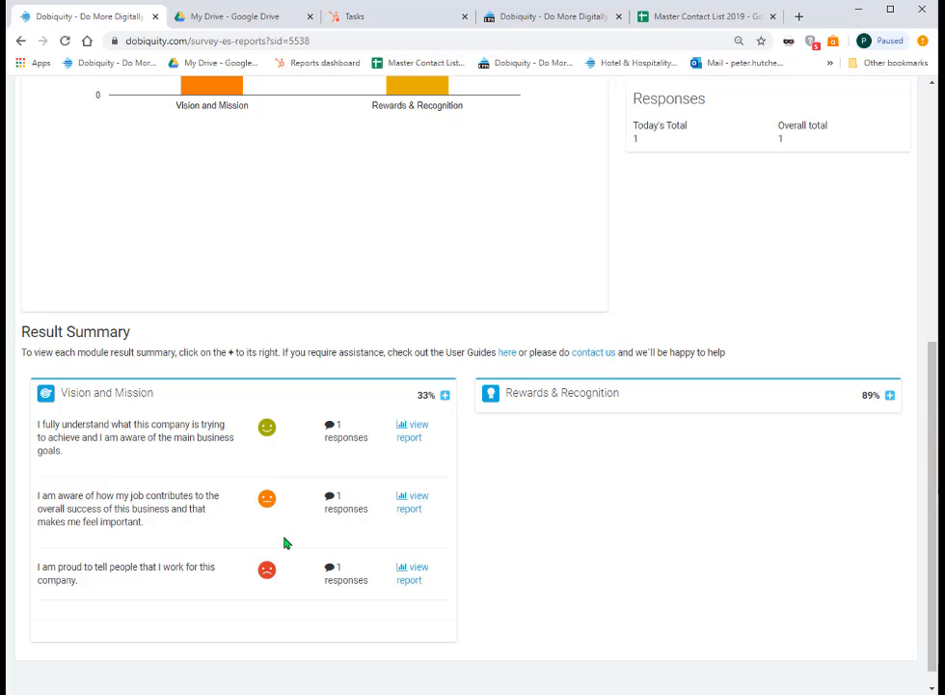
pyautogui.click(412, 440)
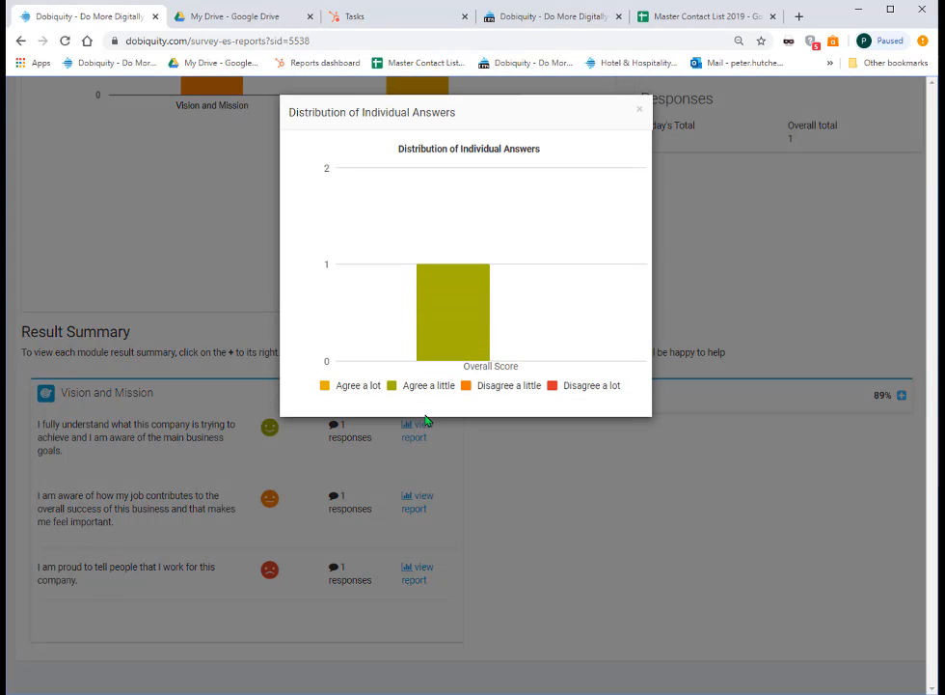
pyautogui.moveTo(450, 358)
pyautogui.click(642, 112)
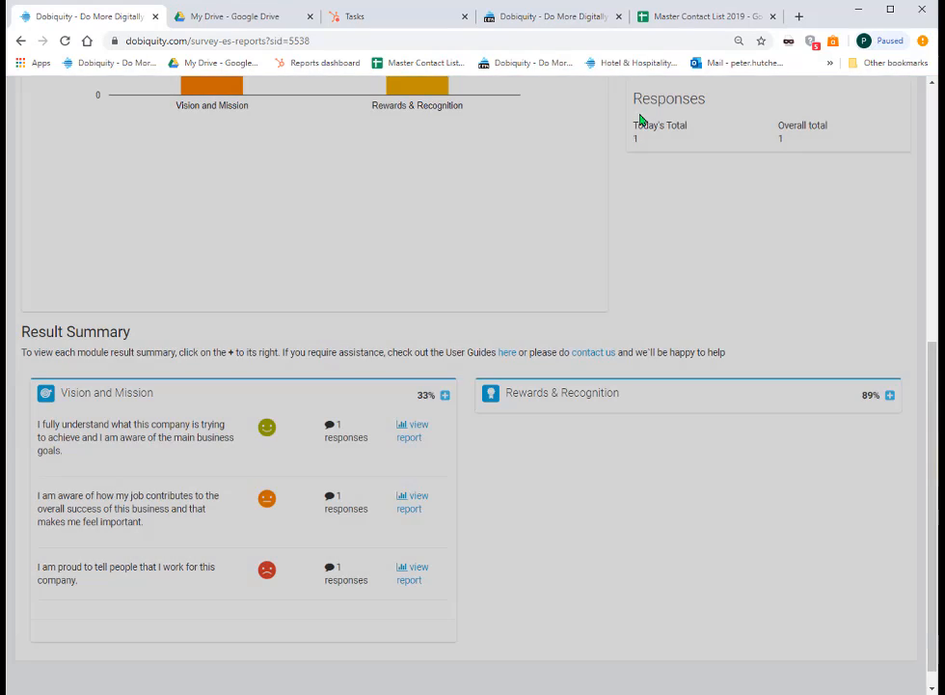
# Expand the Rewards & Recognition module and review the results for each of its statements
pyautogui.click(890, 396)
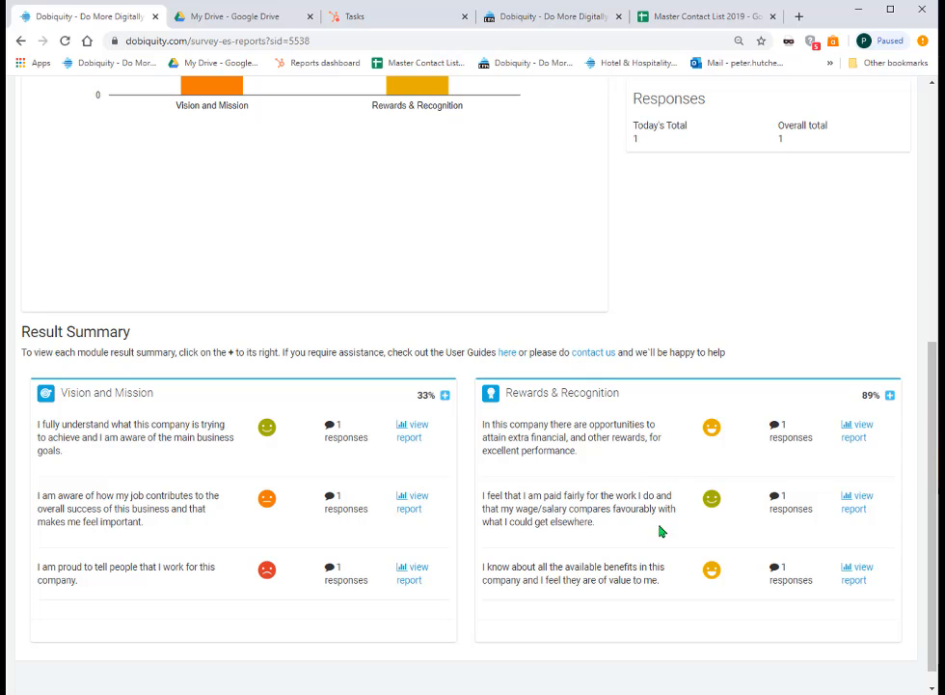
pyautogui.scroll(4, 666, 495)
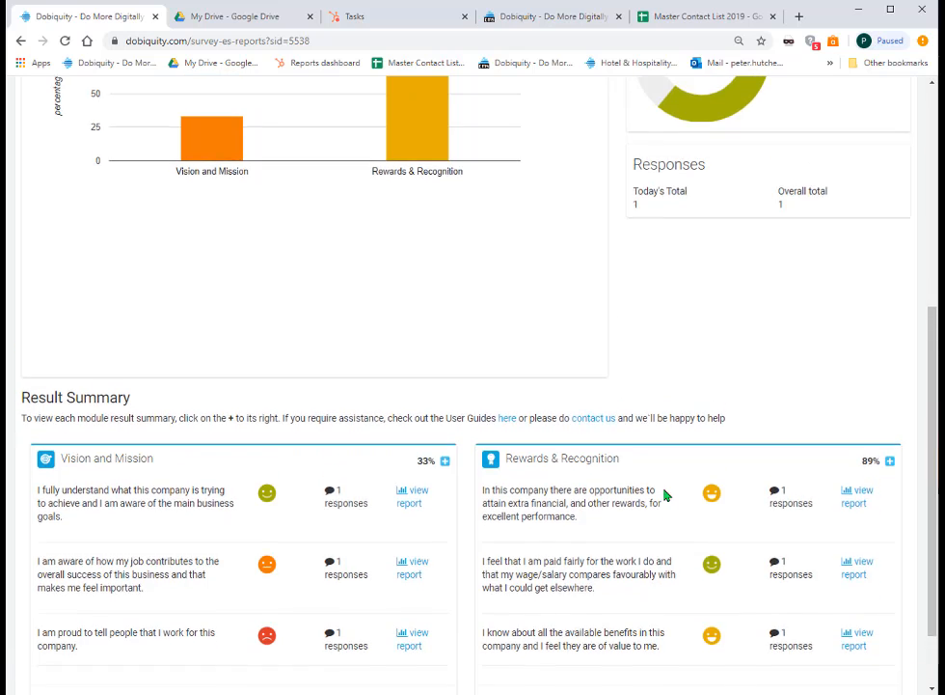
pyautogui.scroll(2, 664, 488)
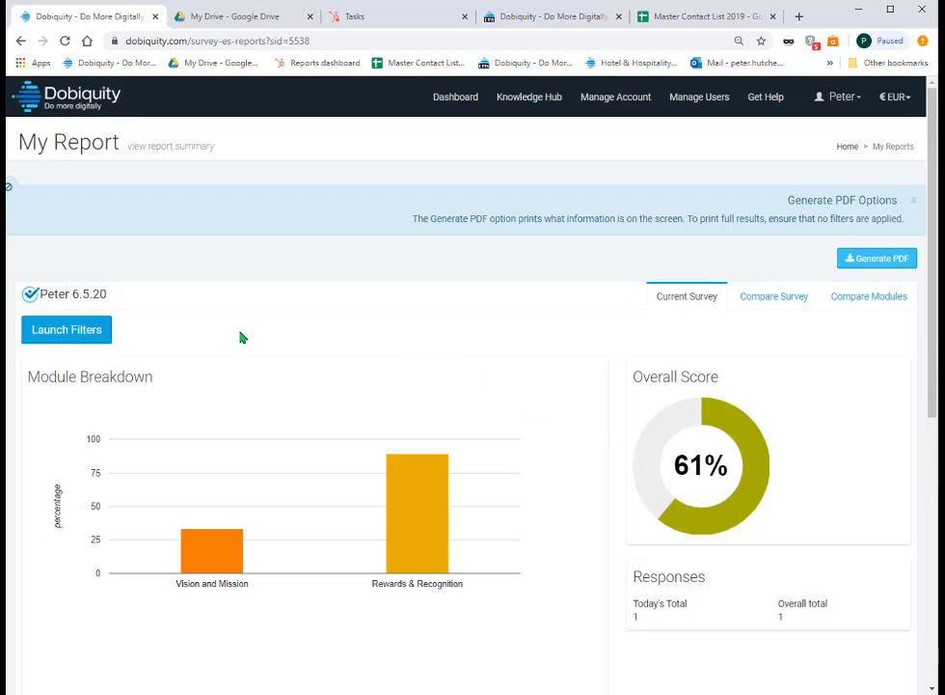
# Filter the survey report to Female respondents, check the filtered scores and clear the filter
pyautogui.click(77, 331)
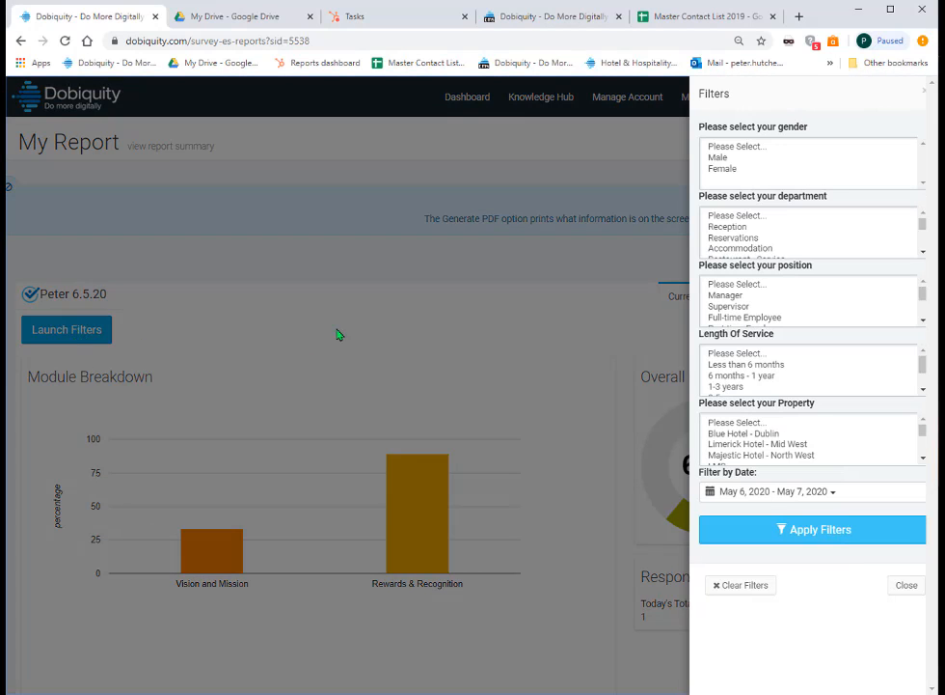
pyautogui.click(722, 170)
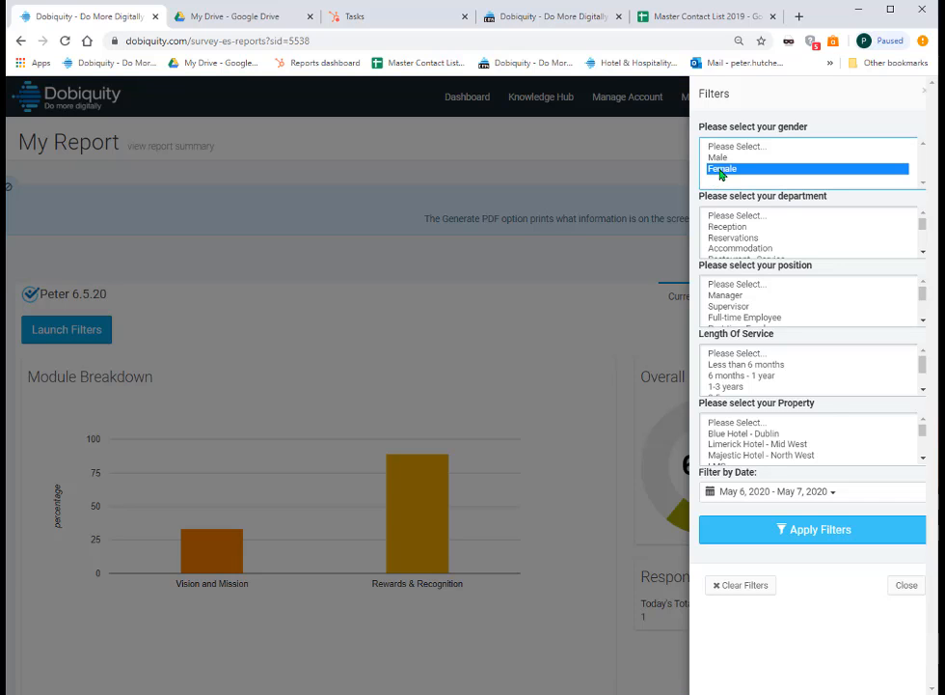
pyautogui.click(817, 531)
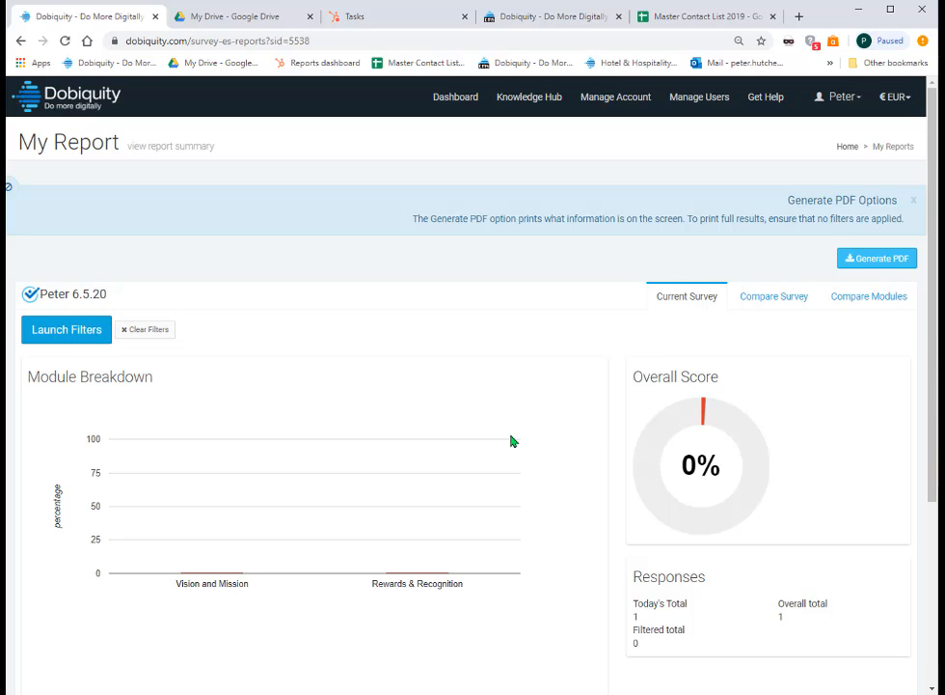
pyautogui.click(150, 333)
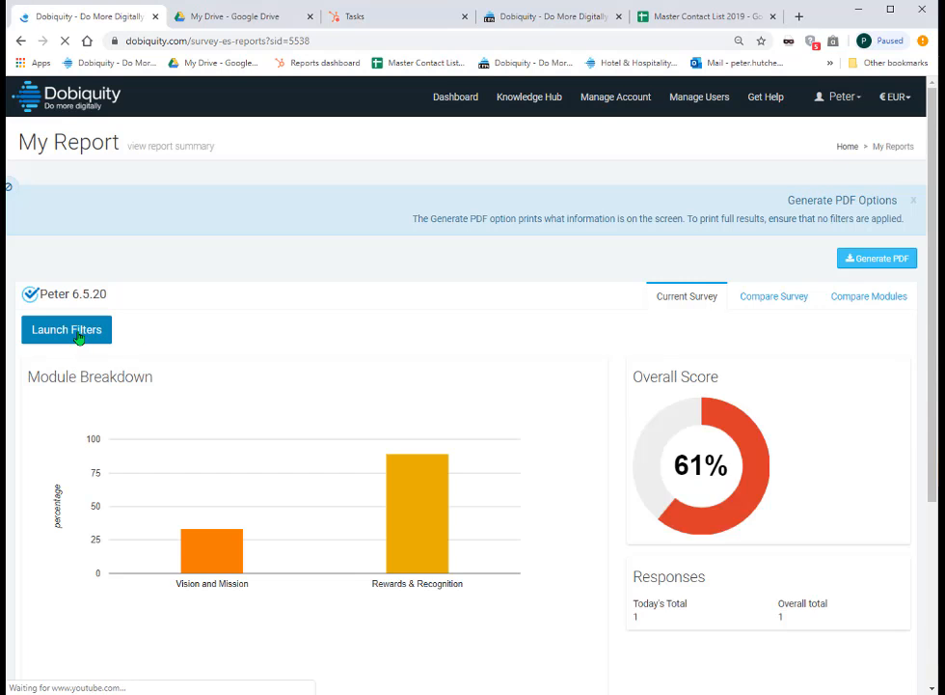
# Look over the filter criteria available for the survey report and close them without applying any
pyautogui.click(79, 332)
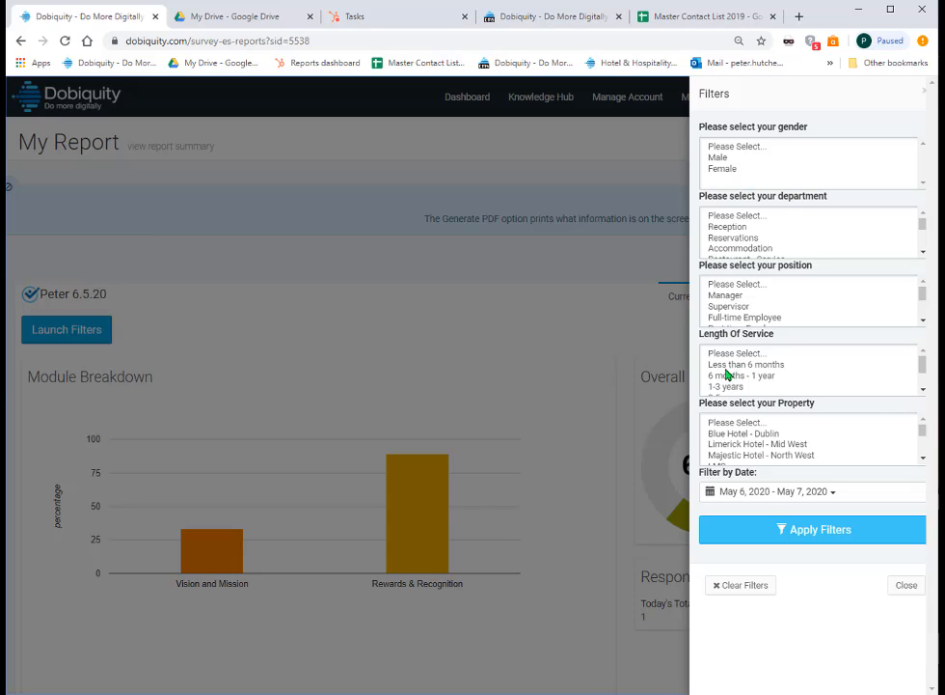
pyautogui.click(538, 342)
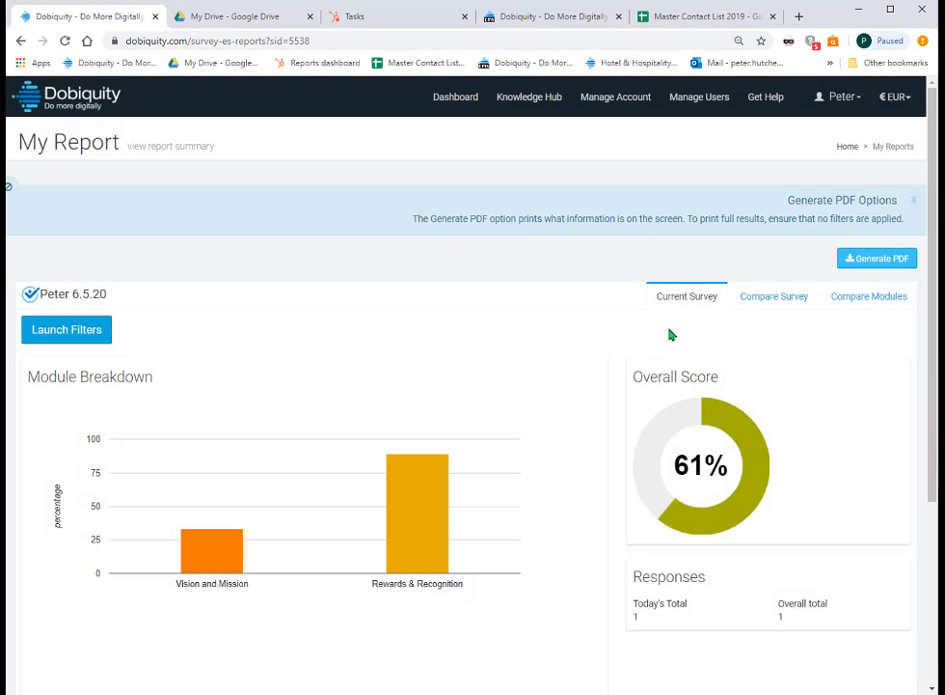
# Generate a PDF of the unfiltered survey report and review its module breakdown, result summary and reasons for negative responses
pyautogui.click(877, 259)
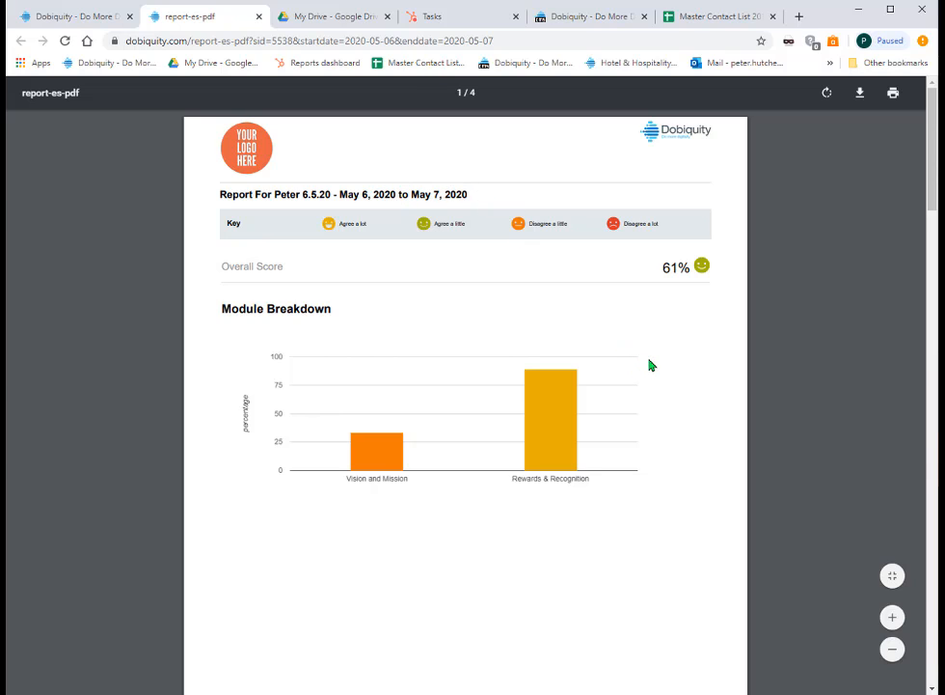
pyautogui.scroll(-4, 684, 347)
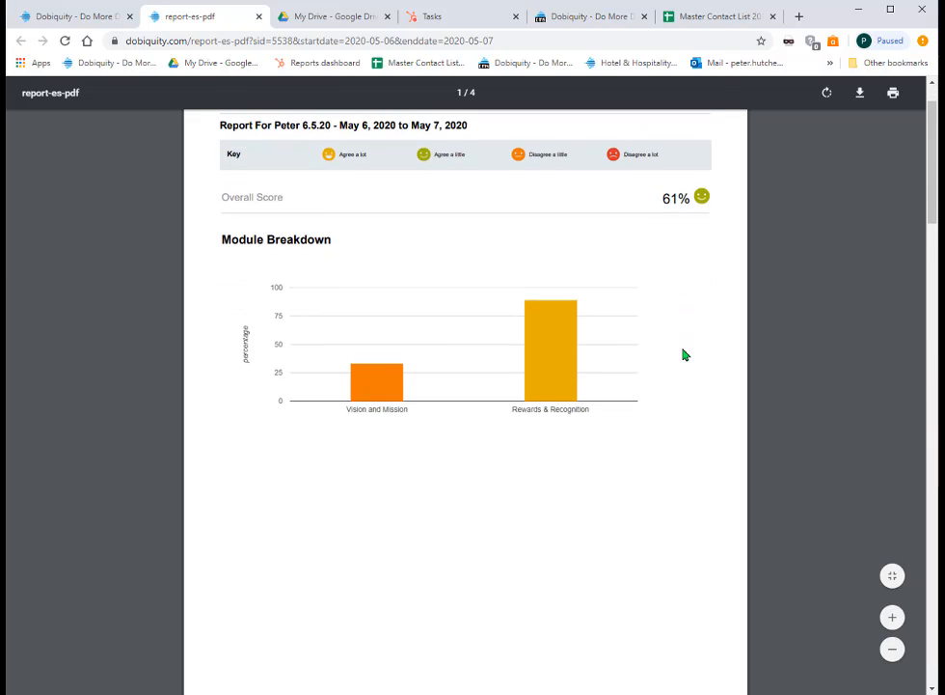
pyautogui.scroll(-5, 684, 361)
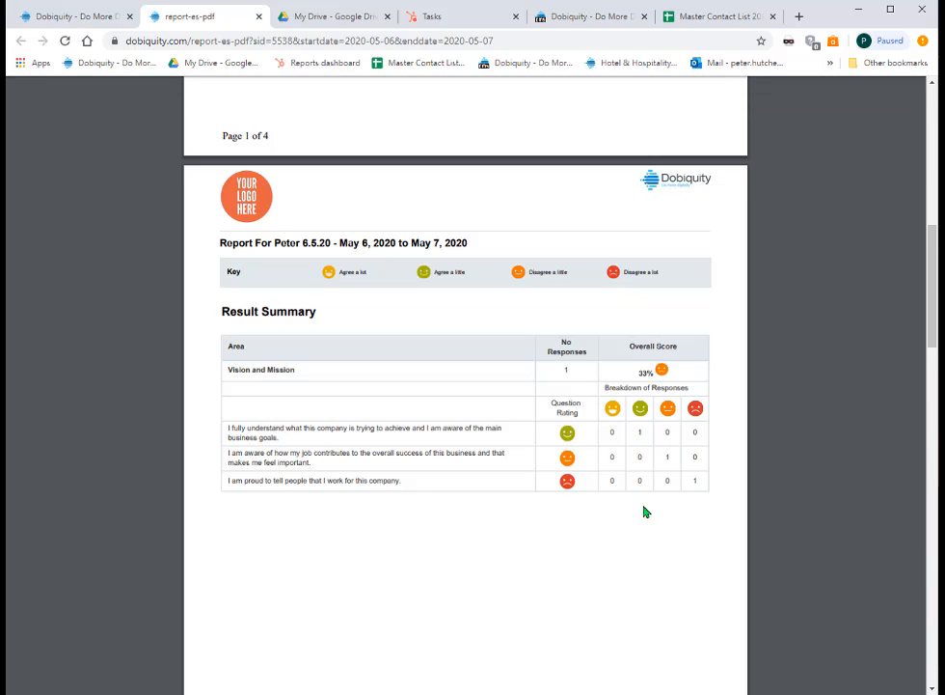
pyautogui.scroll(-1, 645, 511)
pyautogui.scroll(-5, 645, 517)
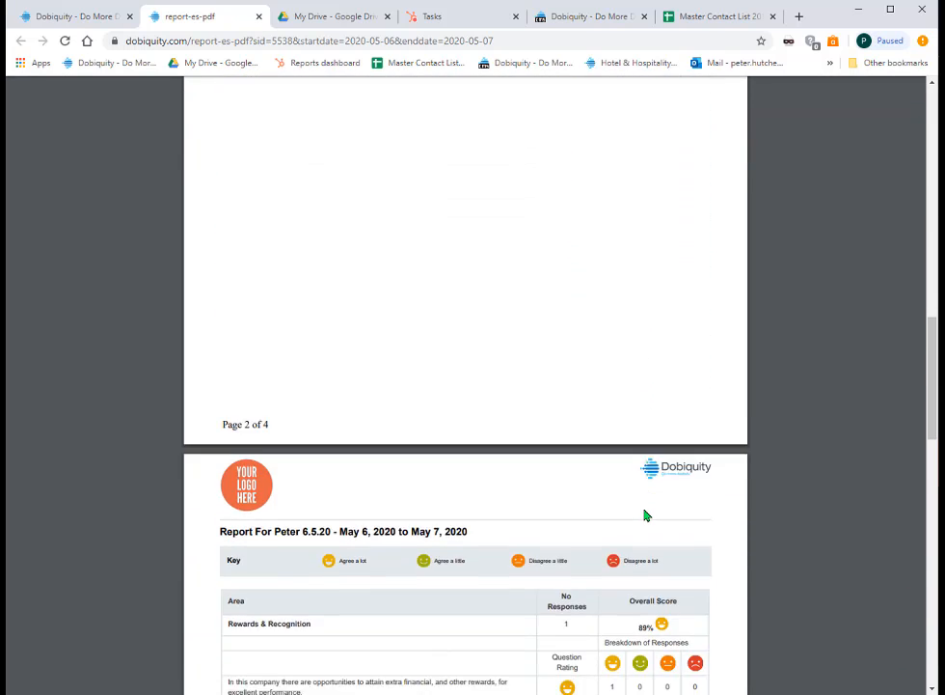
pyautogui.scroll(-1, 645, 516)
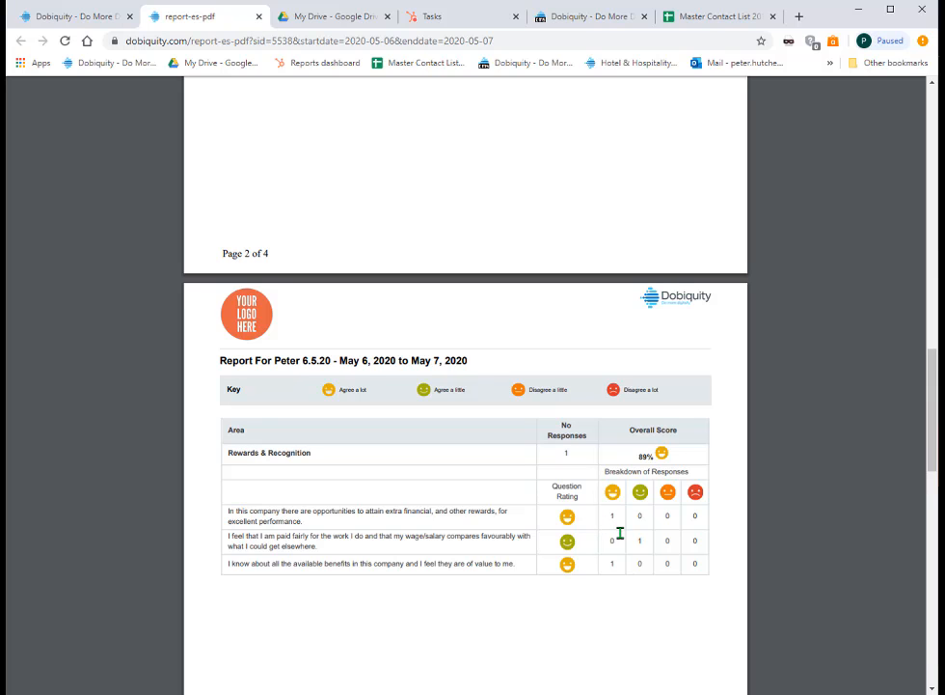
pyautogui.scroll(-7, 620, 533)
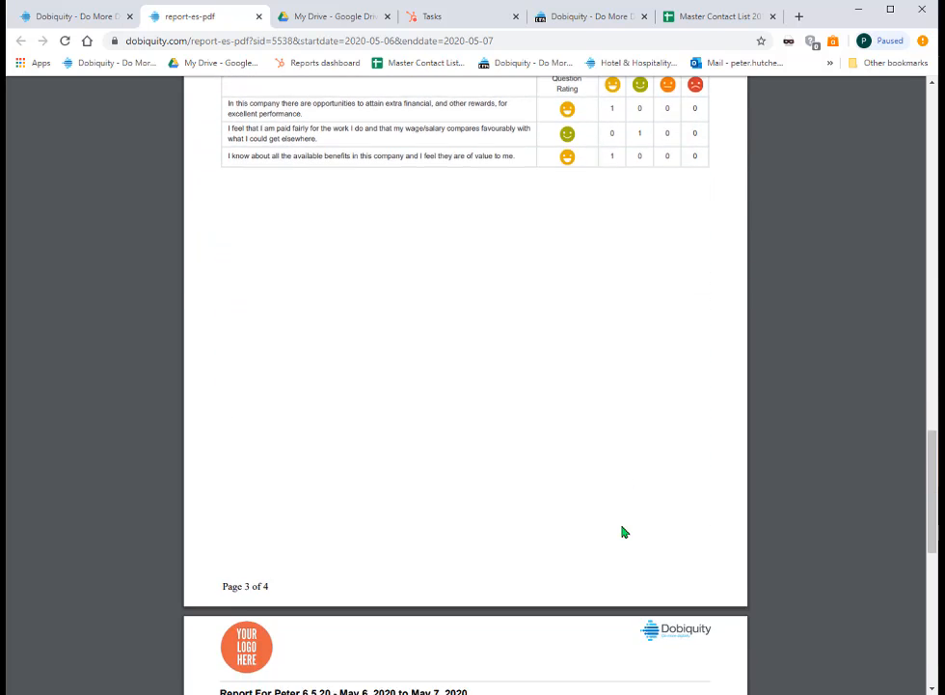
pyautogui.scroll(-3, 622, 531)
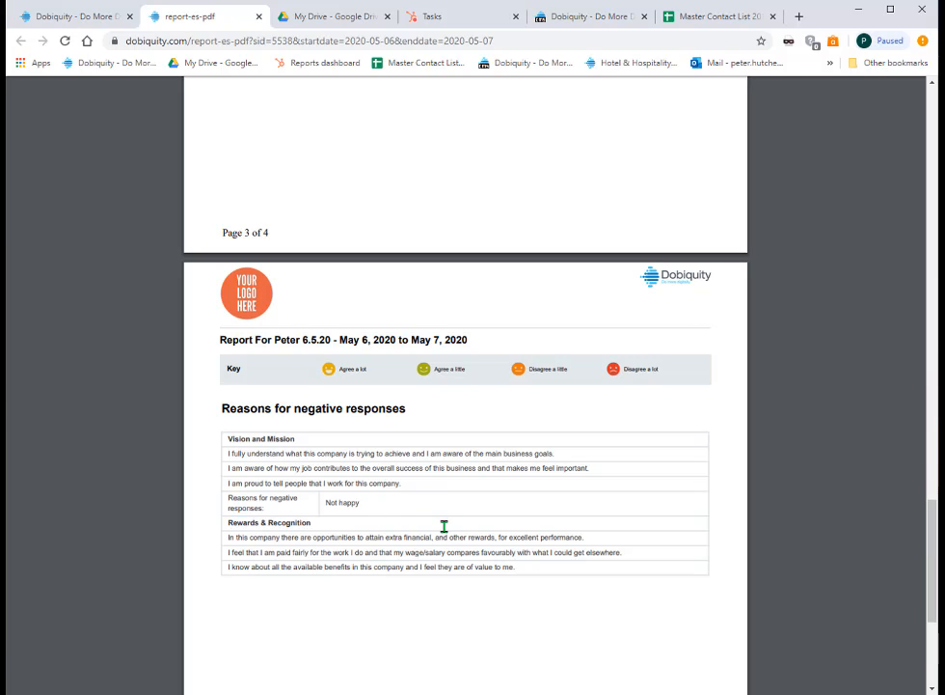
pyautogui.scroll(2, 445, 525)
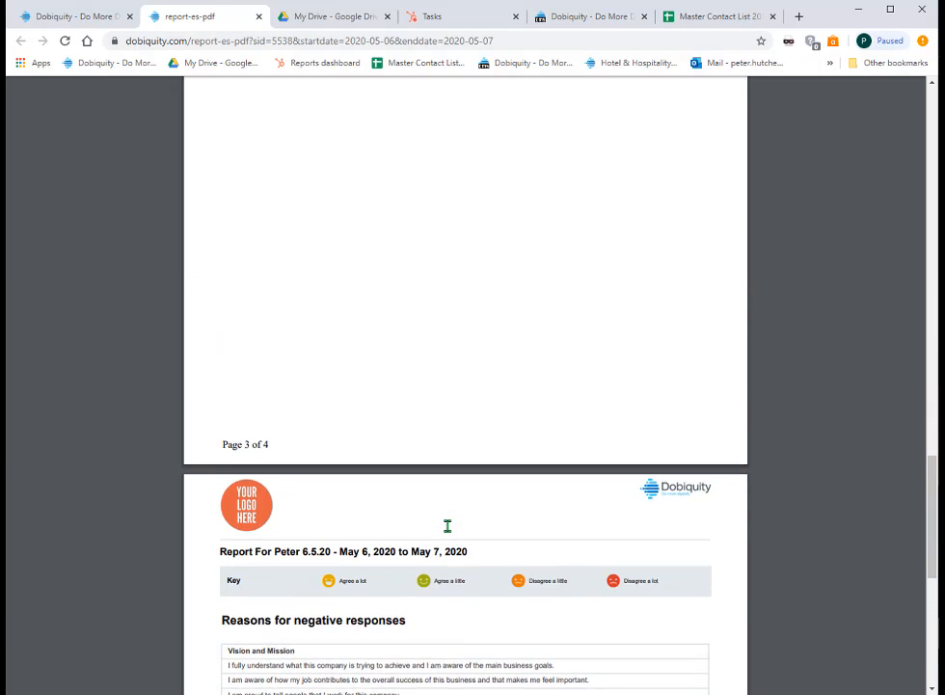
pyautogui.scroll(10, 448, 526)
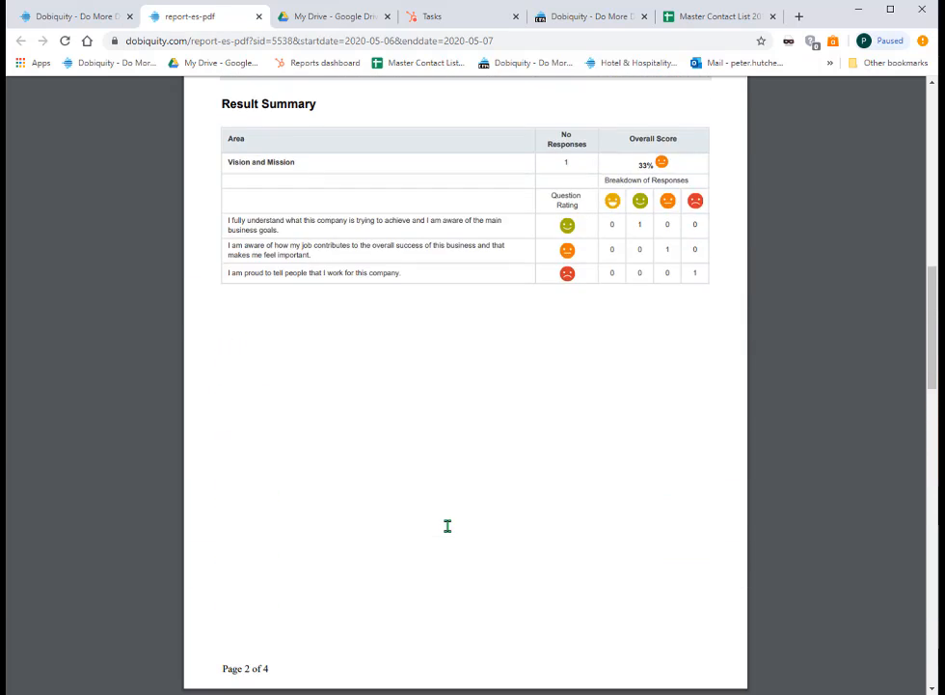
pyautogui.scroll(12, 448, 526)
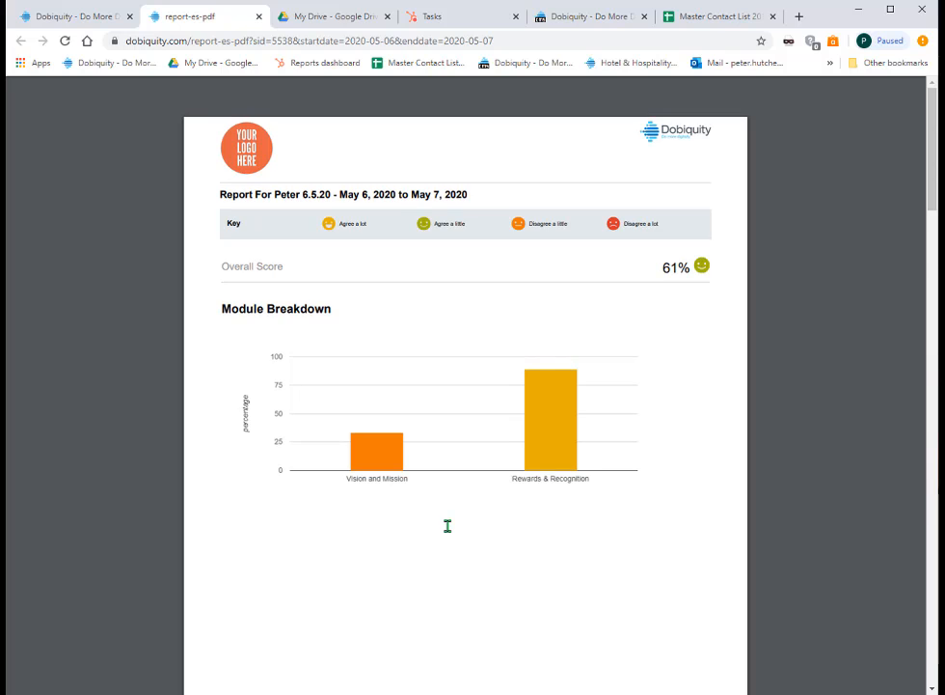